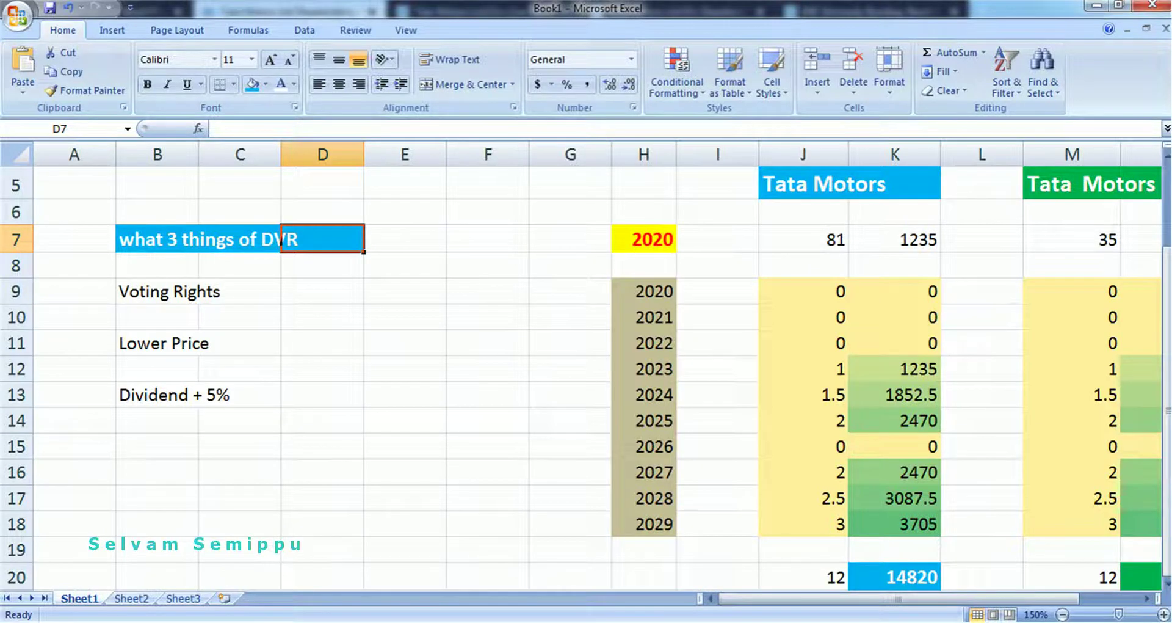
Switch to the browser and check which stocks the BSE home page's quote search suggests for "dvr"
key("alt+Tab")
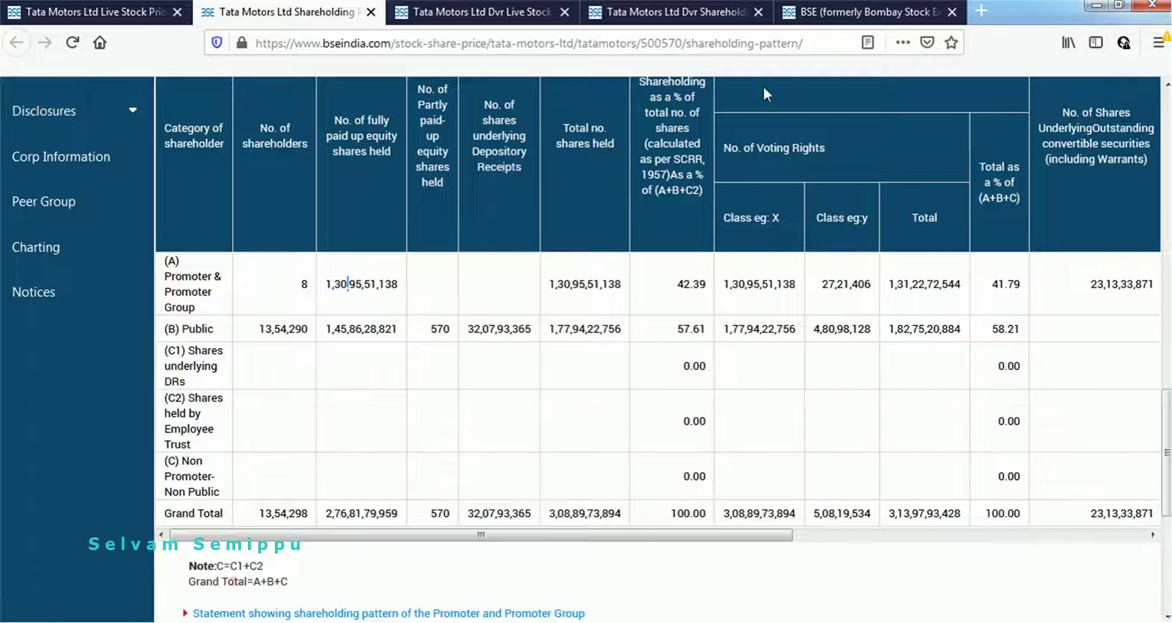
left_click(812, 11)
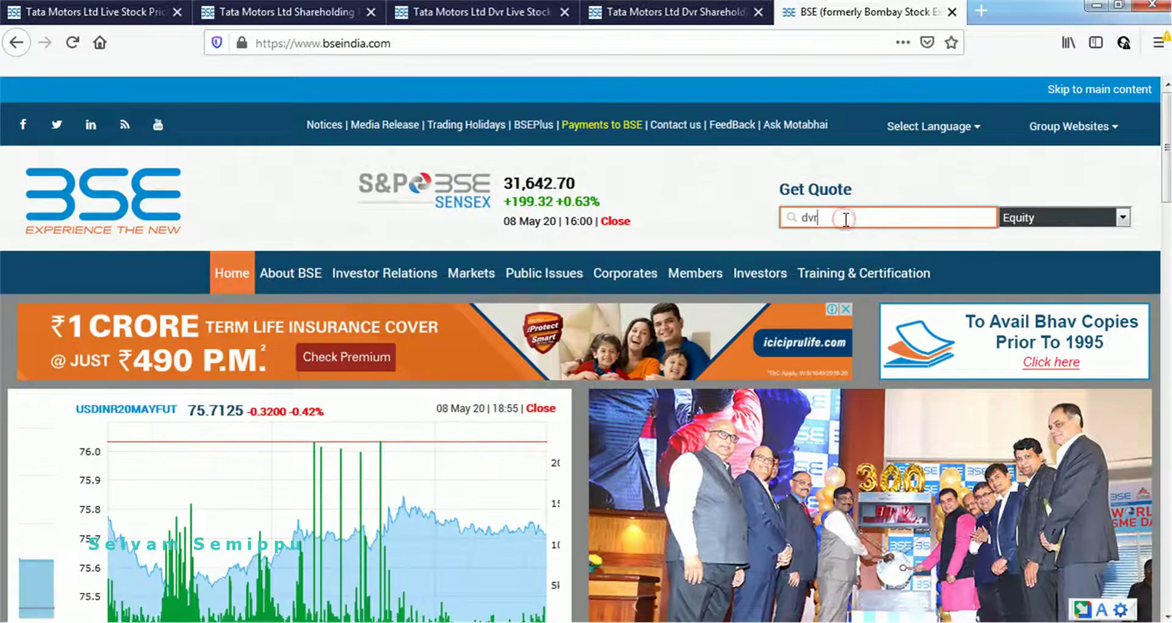
left_click(846, 218)
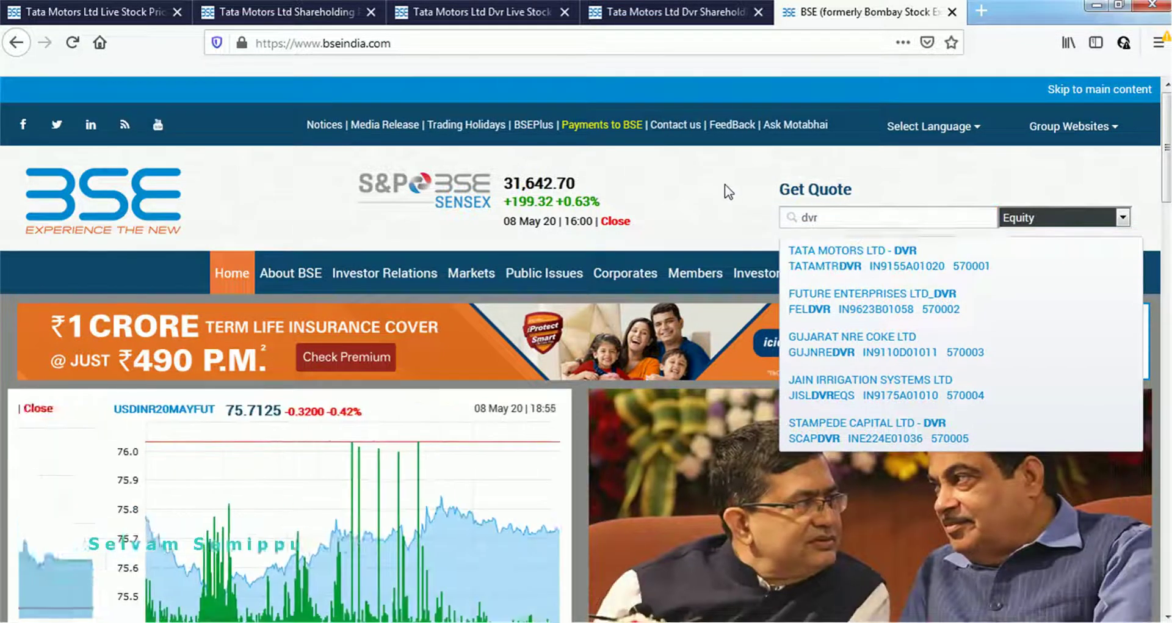
left_click(725, 185)
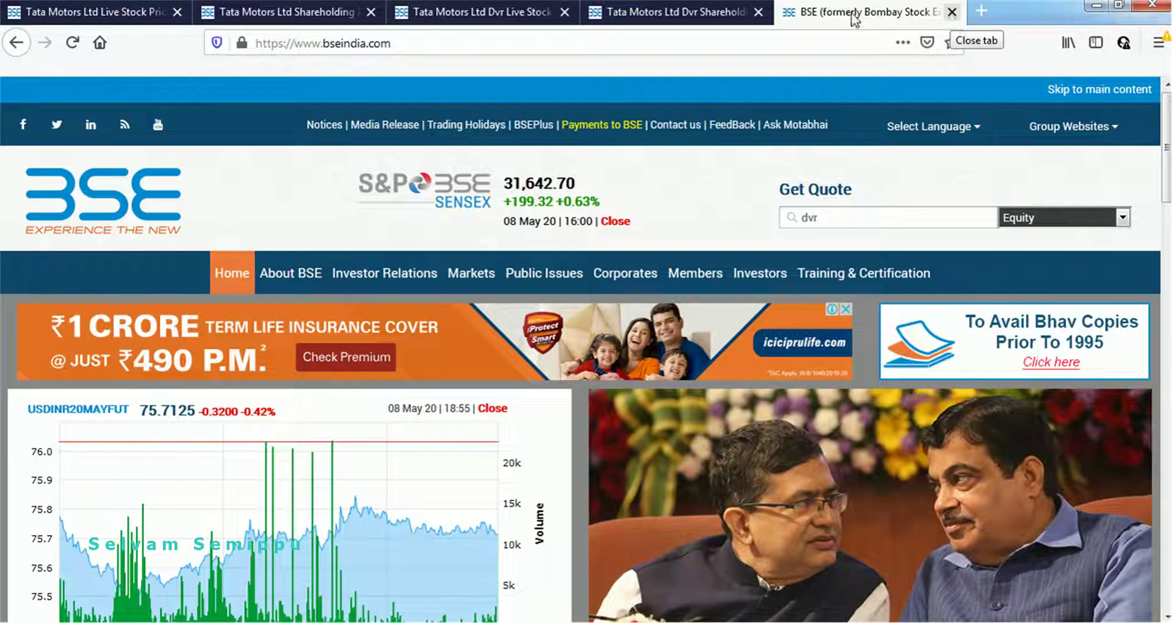
Review the share price and shareholding pattern summary on the Tata Motors Ltd stock page
left_click(141, 13)
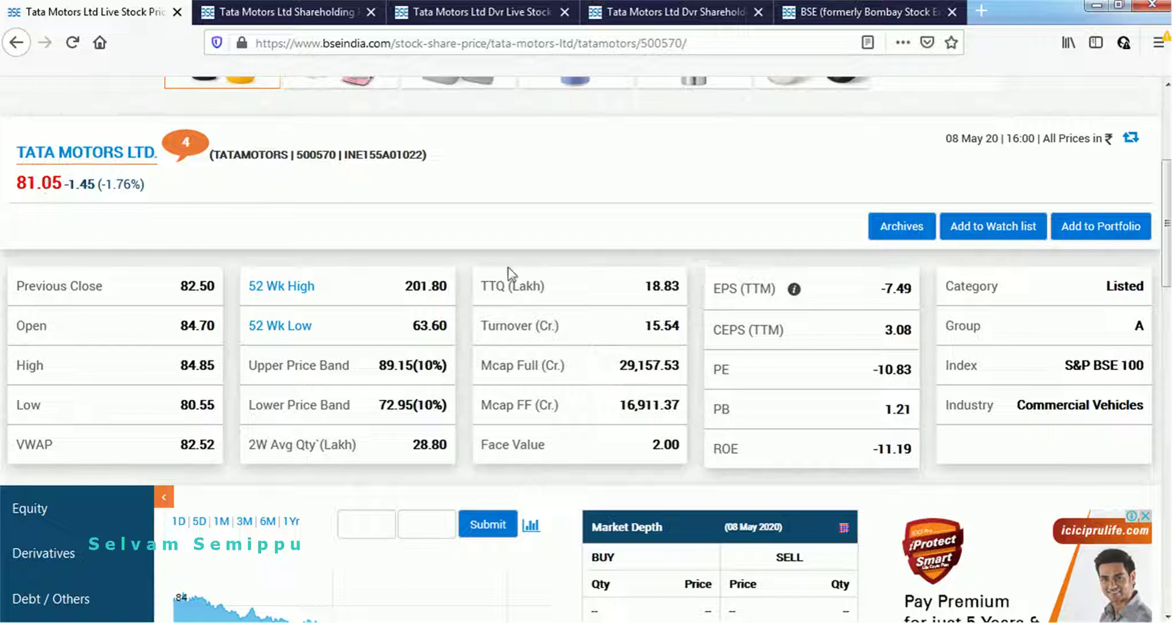
scroll(508, 266, "down", 7)
scroll(581, 269, "down", 2)
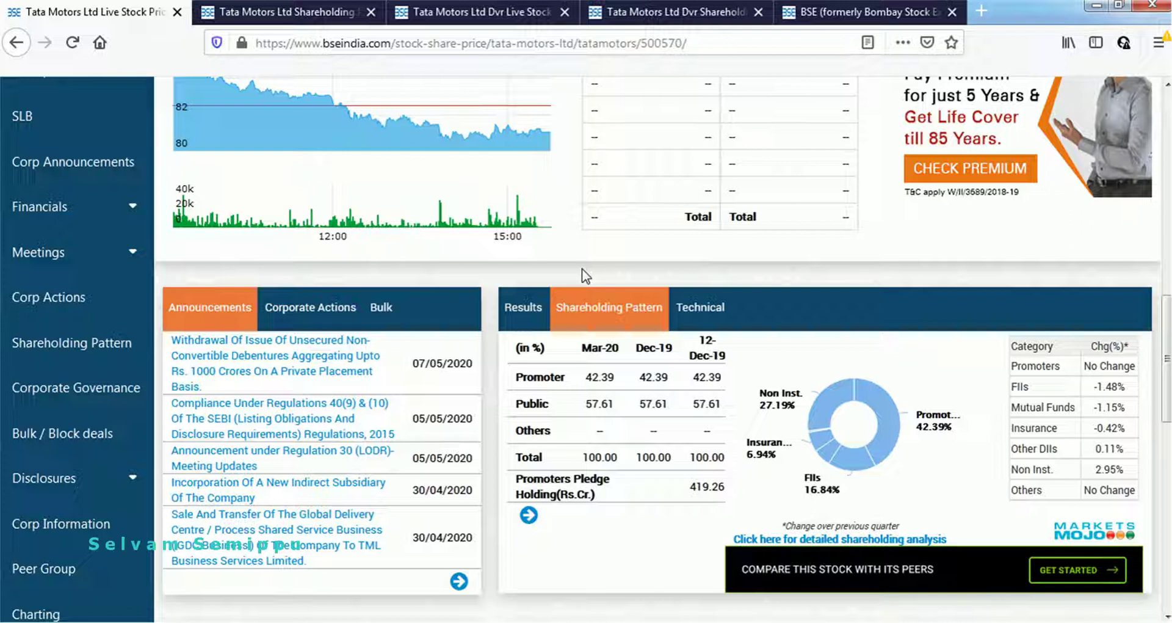
Examine the promoter and public shares held in the Tata Motors Ltd shareholding pattern table
left_click(298, 17)
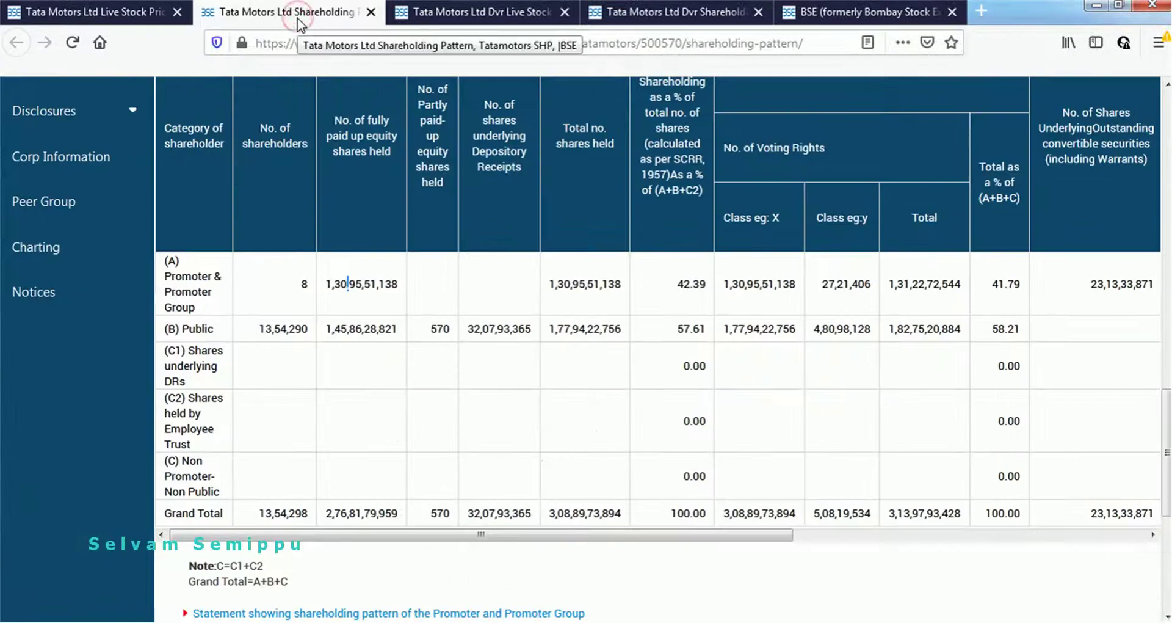
left_click(359, 297)
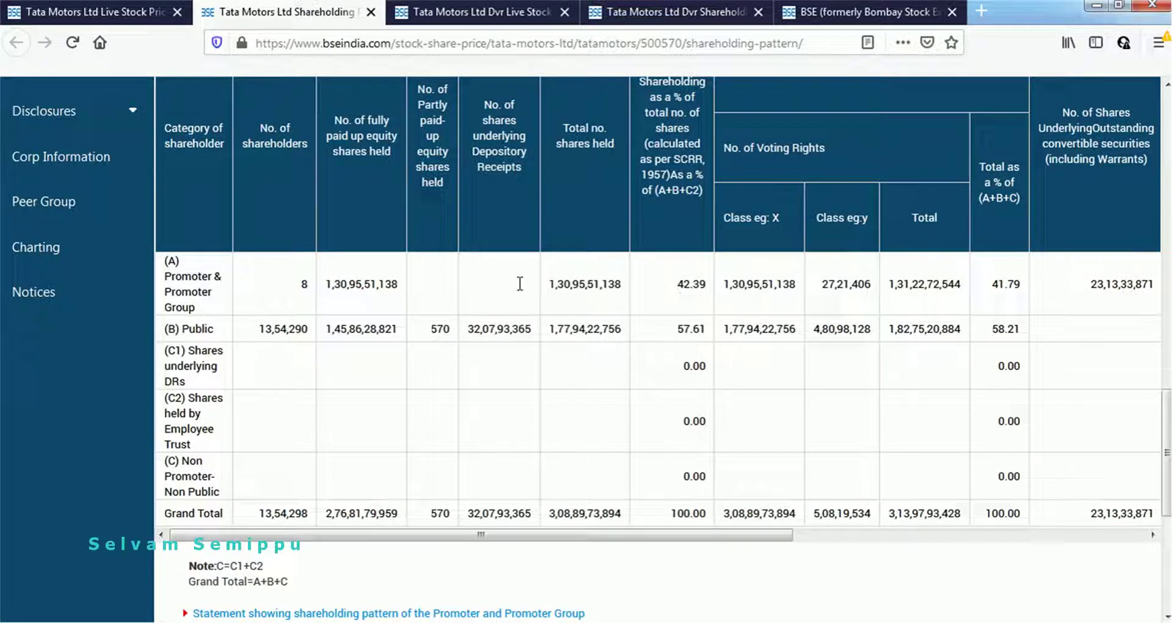
left_click_drag(327, 284, 349, 286)
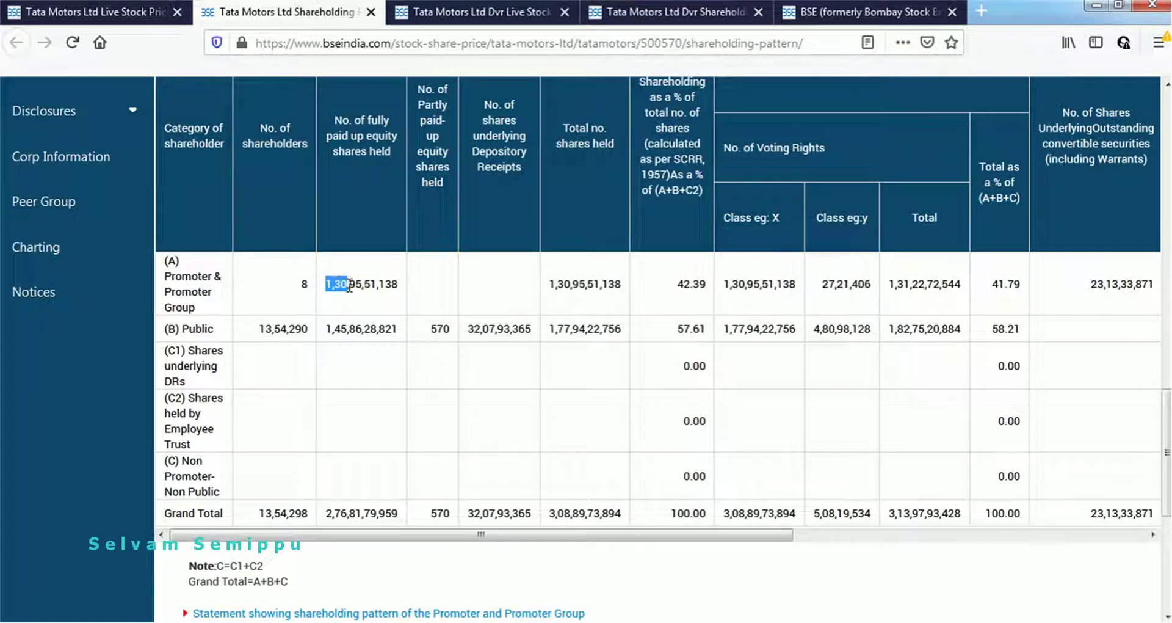
left_click(349, 286)
double_click(690, 328)
left_click(691, 328)
left_click_drag(550, 328, 571, 329)
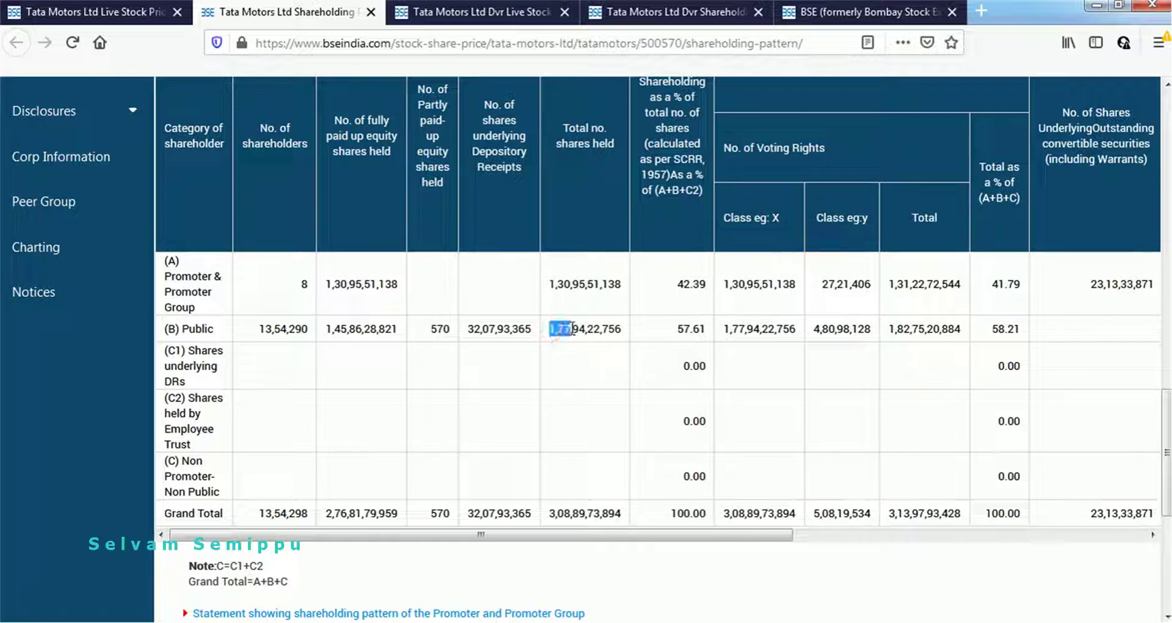
left_click(572, 328)
Compare the Class X voting rights with total shares held for the public and promoters of Tata Motors Ltd
left_click_drag(818, 152, 717, 154)
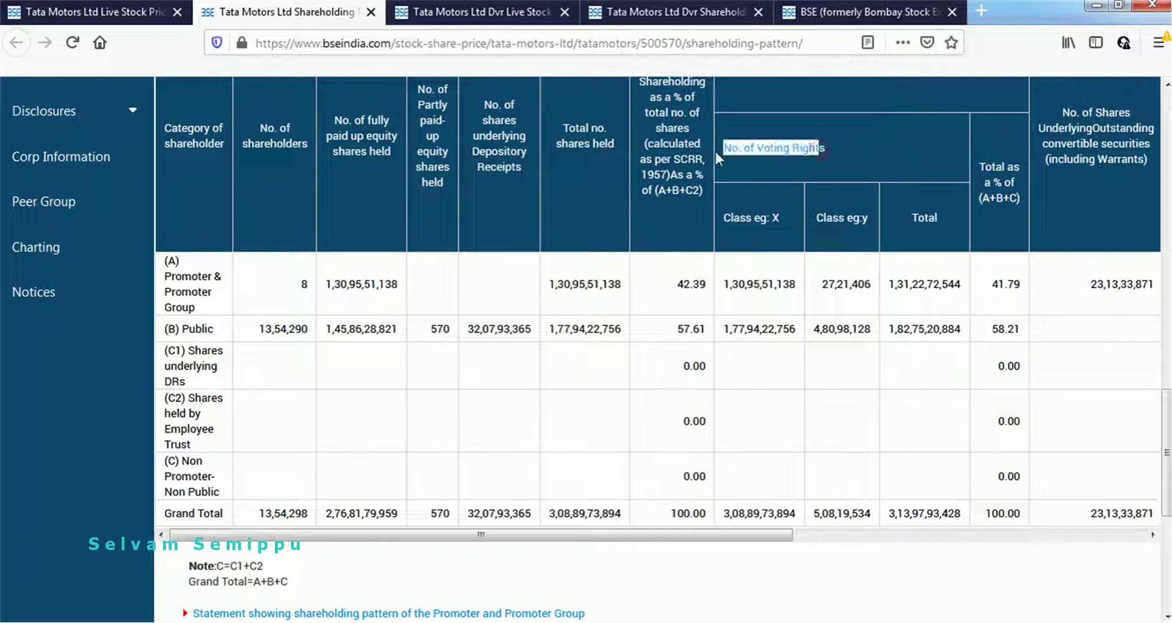
left_click(750, 154)
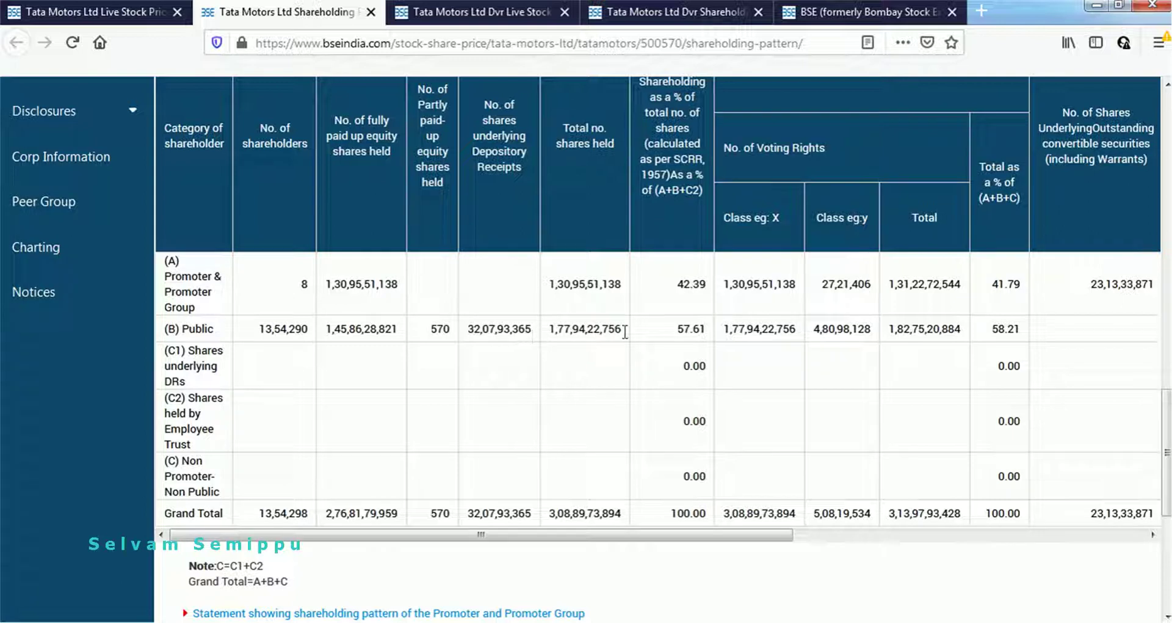
left_click(721, 331)
left_click_drag(722, 333, 749, 332)
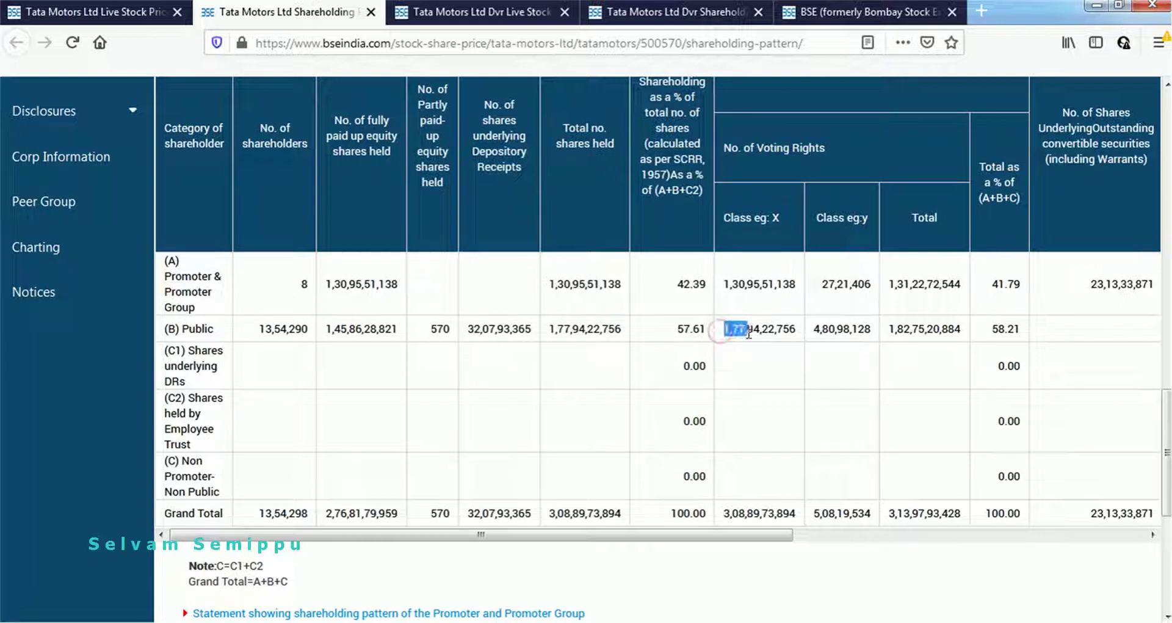
left_click(750, 332)
left_click_drag(564, 284, 558, 285)
left_click(557, 285)
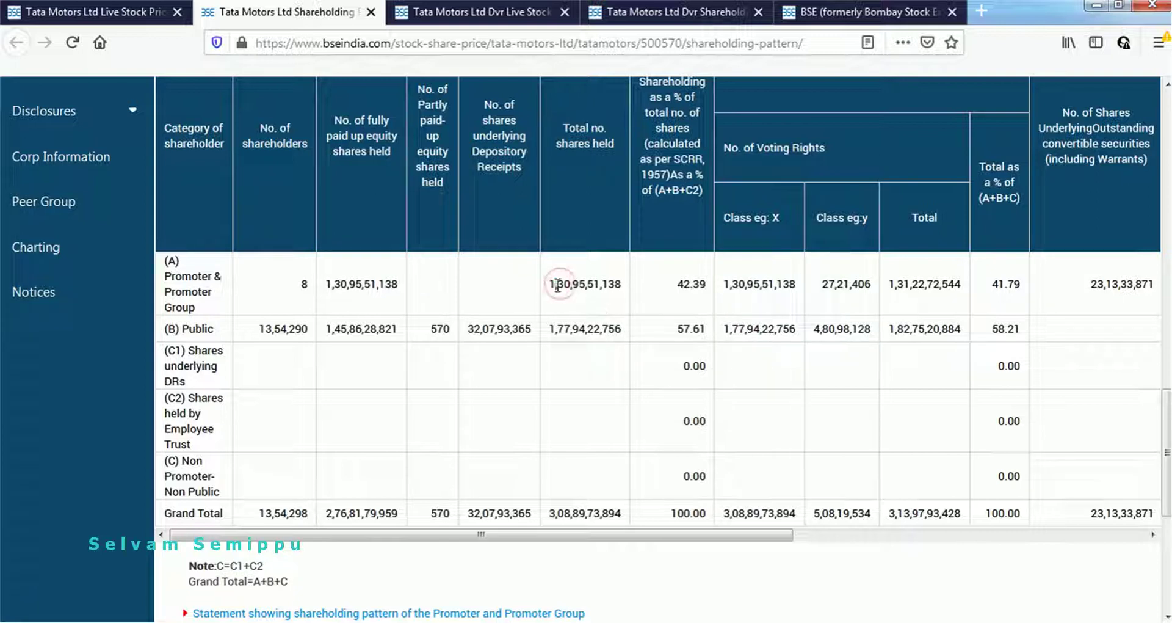
left_click_drag(725, 282, 746, 280)
left_click(747, 278)
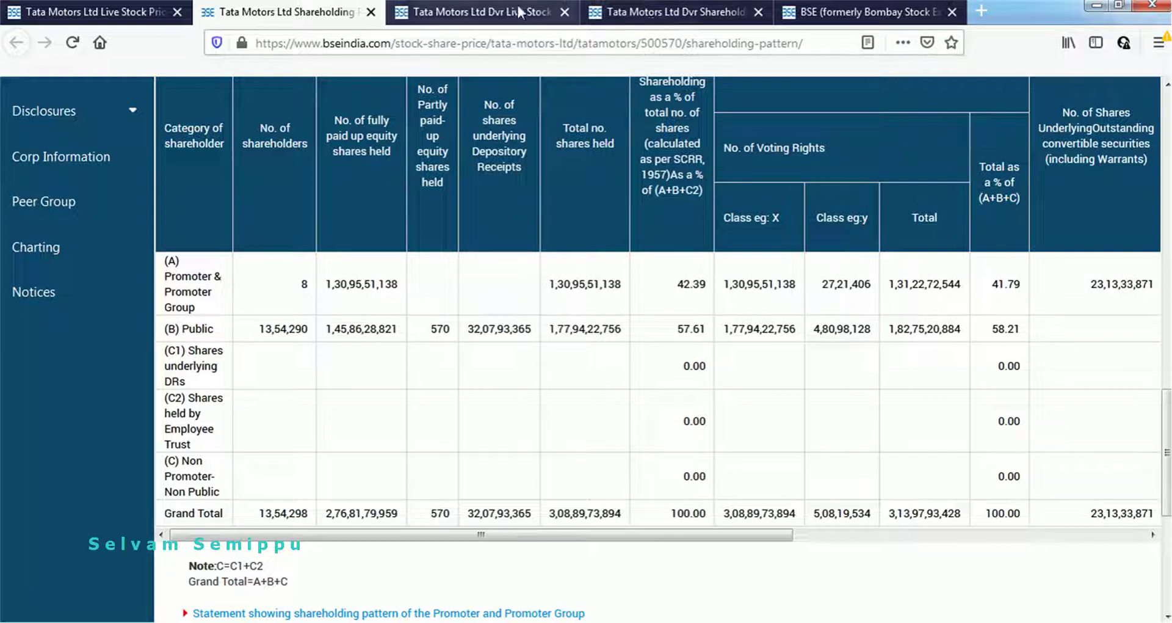
Compare the current share price of Tata Motors Ltd with that of Tata Motors Ltd - DVR
left_click(91, 13)
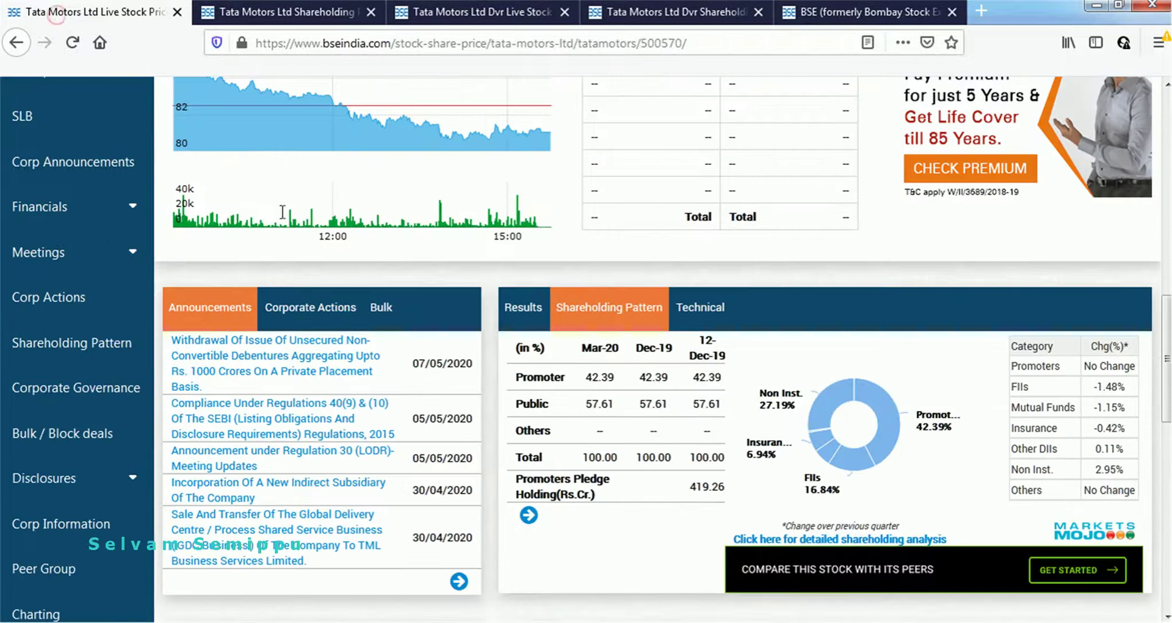
scroll(24, 224, "up", 5)
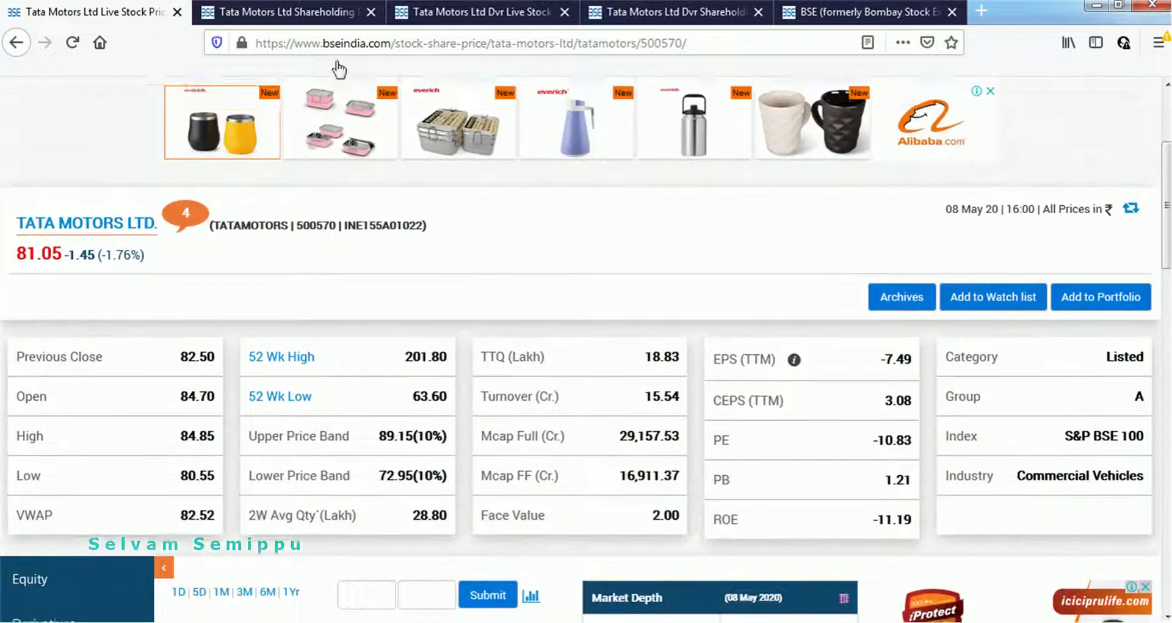
left_click(415, 16)
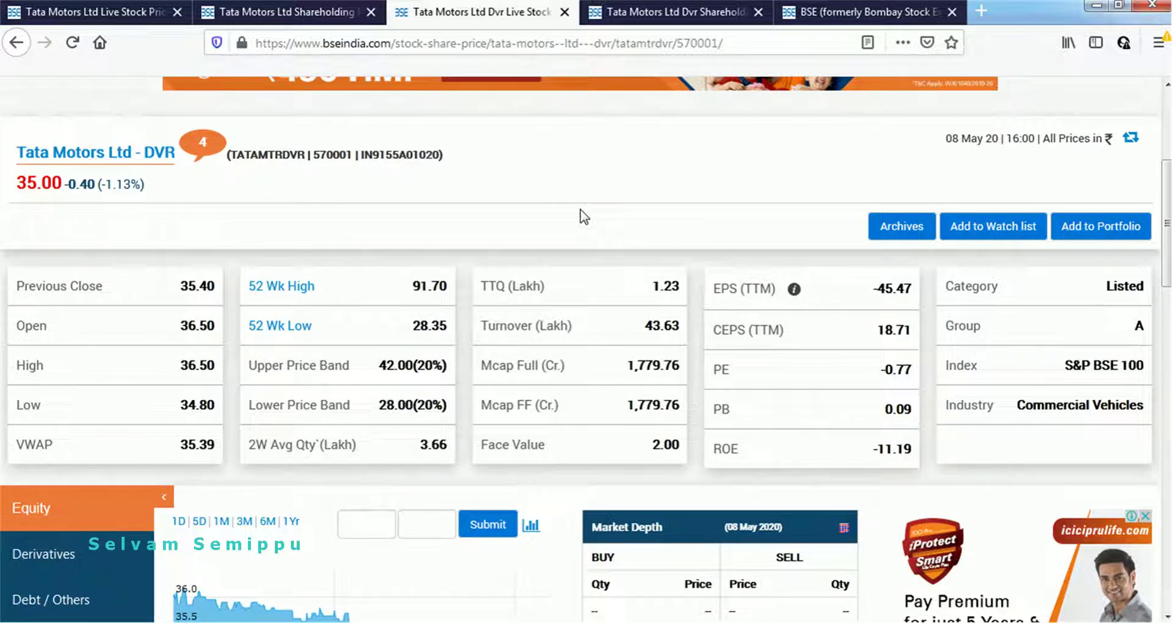
Examine the promoter shareholding percentage and the public's fully paid up shares in the Tata Motors DVR shareholding pattern
left_click(629, 4)
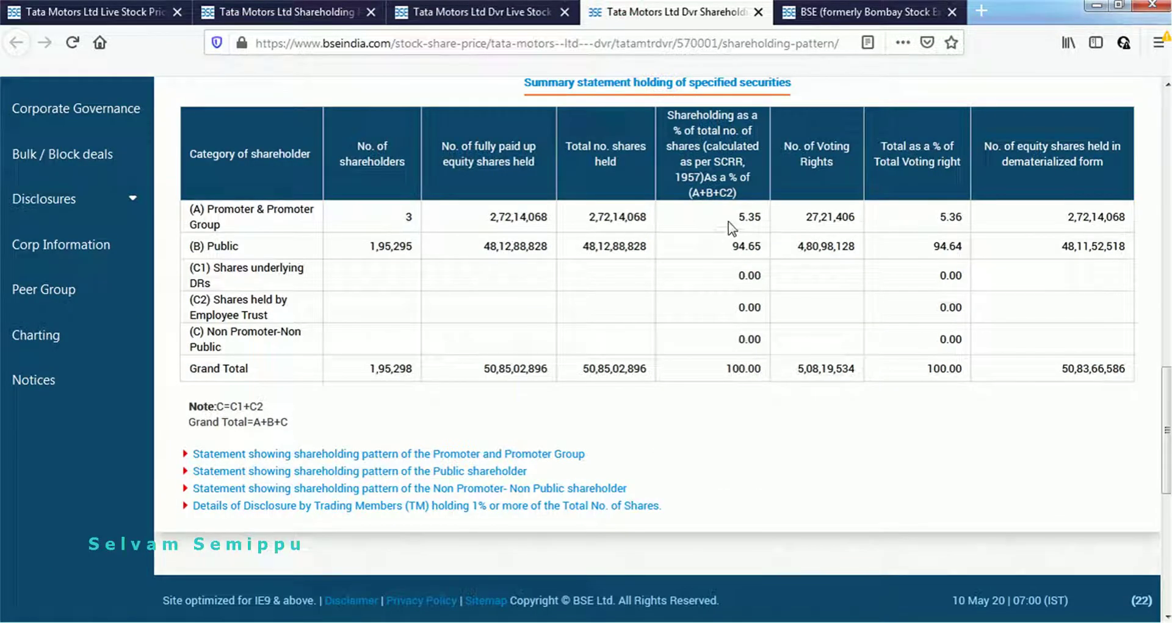
double_click(749, 219)
left_click(760, 220)
left_click(488, 248)
left_click(486, 247)
left_click_drag(486, 247, 497, 250)
left_click(486, 250)
left_click(486, 247)
Check the public and promoter voting rights for the DVR shares against the Class Y figures in the Tata Motors Ltd table
left_click_drag(797, 246, 856, 247)
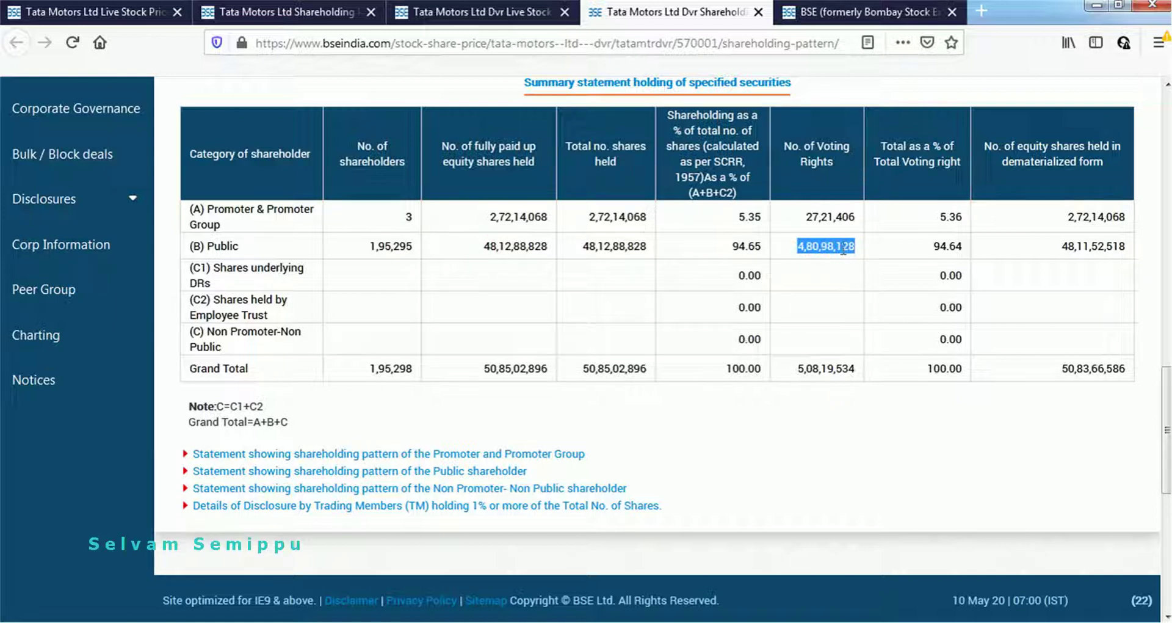
left_click(843, 249)
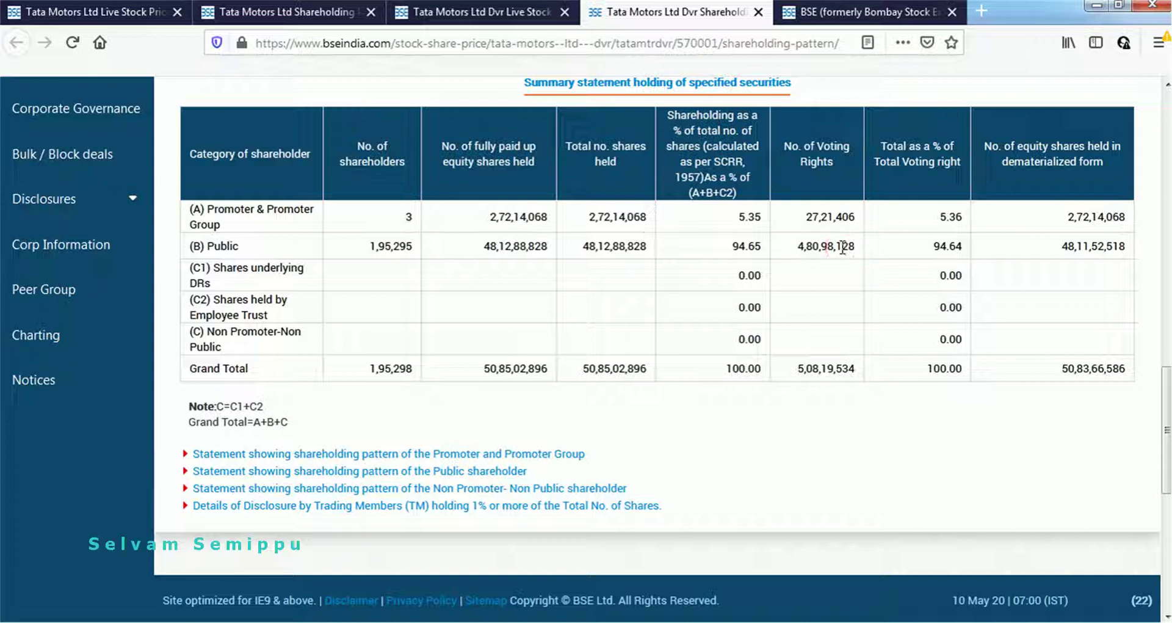
left_click(498, 217)
left_click_drag(806, 217, 819, 219)
left_click(812, 218)
left_click(290, 13)
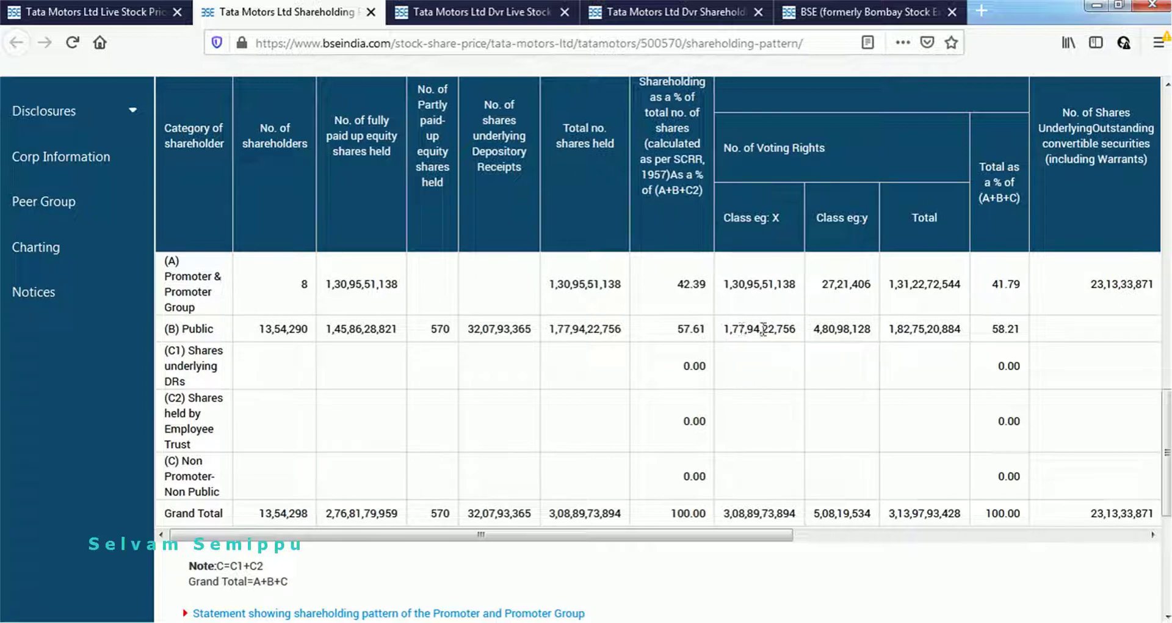
left_click(831, 329)
Switch to the Excel workbook and show the Tata Motors and Tata Motors DVR tables side by side
key("alt+Tab")
left_click(700, 482)
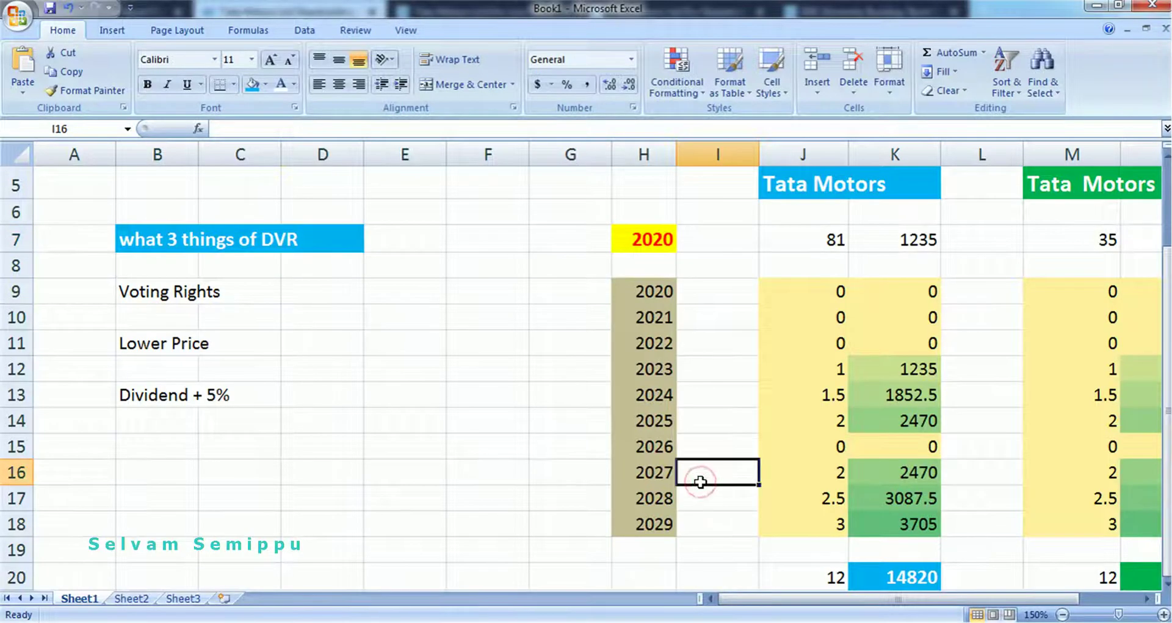
key("Right")
key("Right")
key("Right")
key("Right")
key("Right")
key("Right")
key("Right")
key("Right")
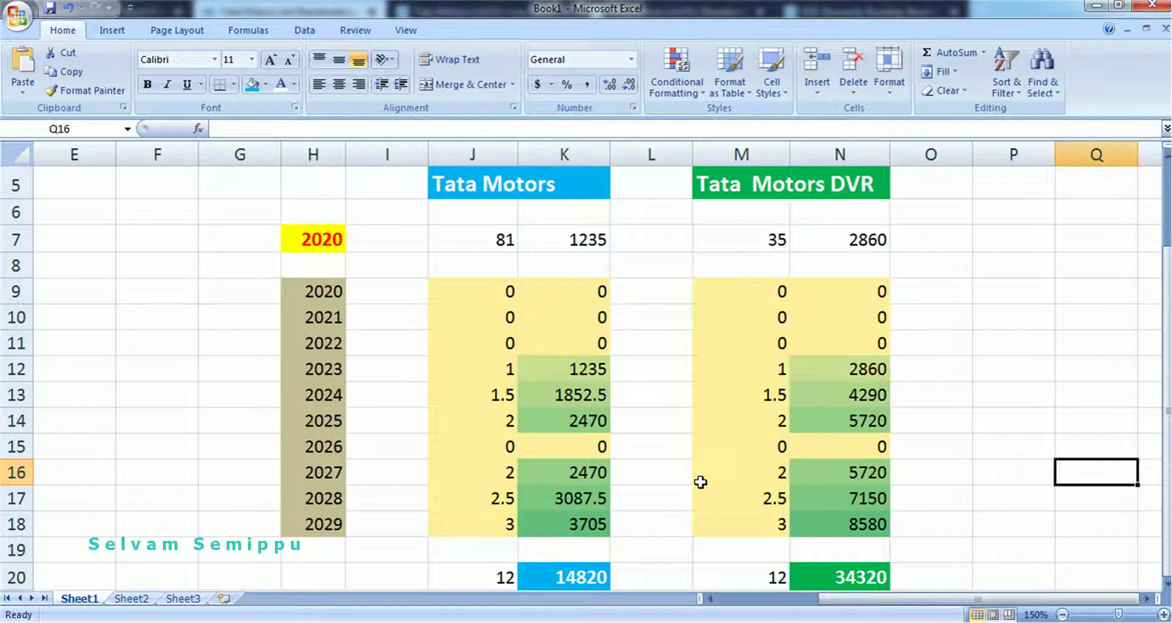
Compare the 2020 share prices of Tata Motors in J7 and Tata Motors DVR in M7
left_click(305, 238)
left_click(506, 237)
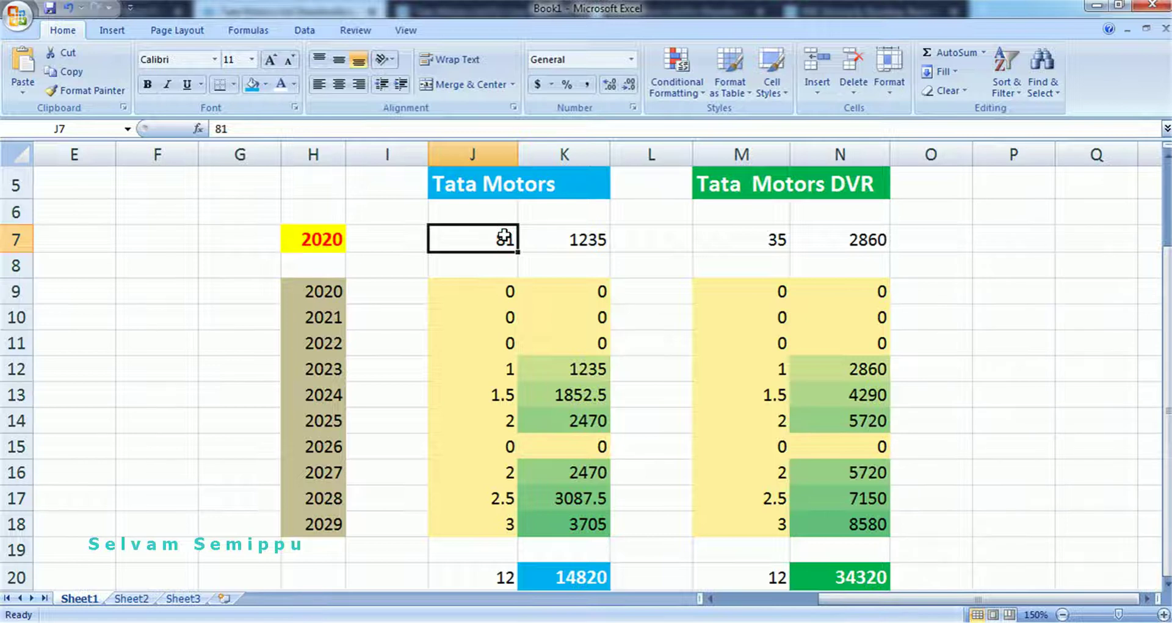
left_click(723, 238)
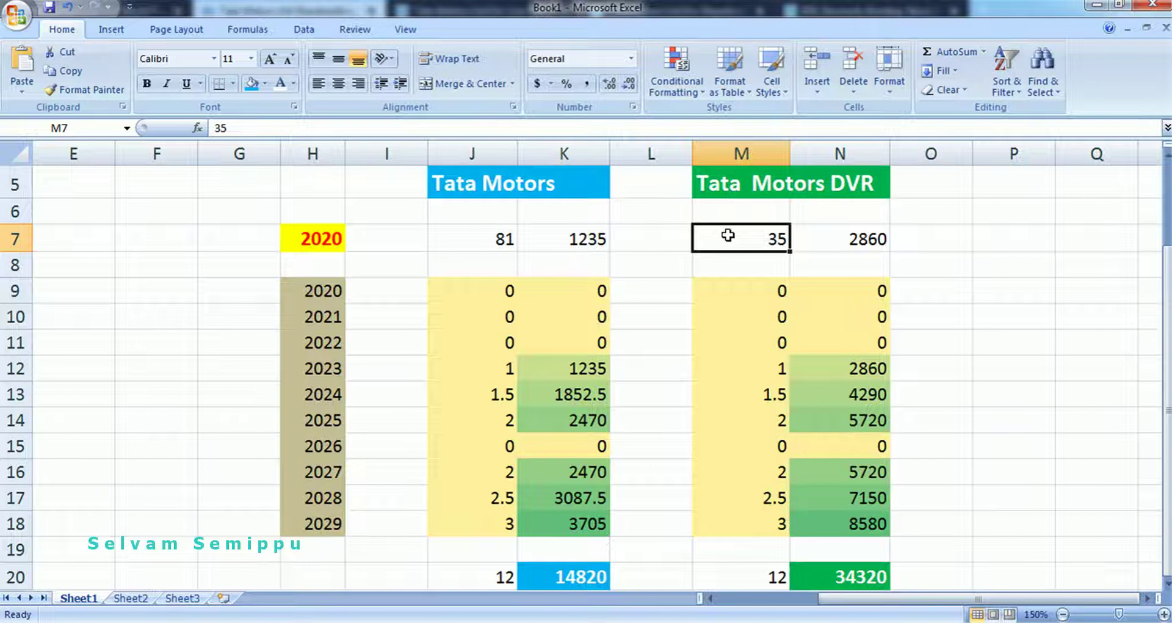
left_click(467, 236)
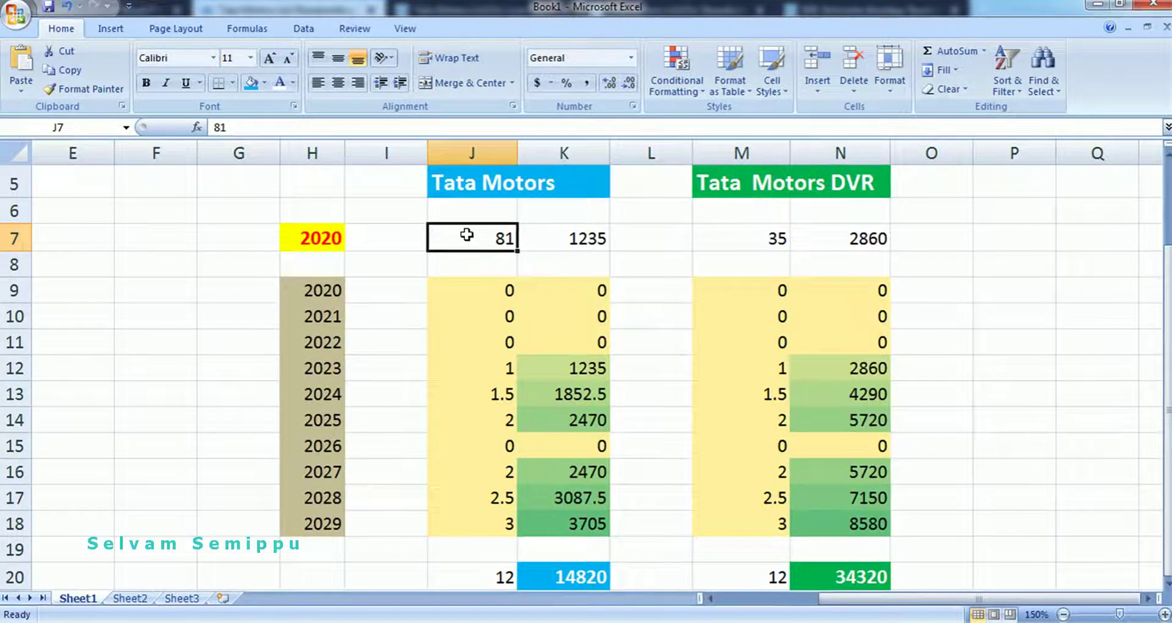
left_click(705, 241)
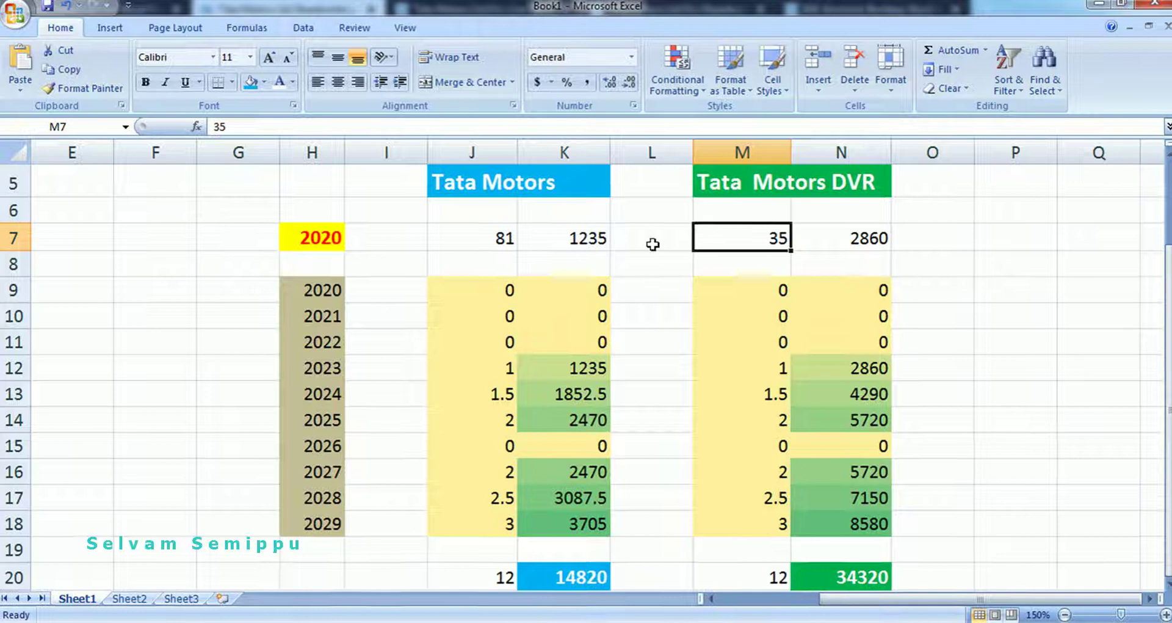
left_click(499, 238)
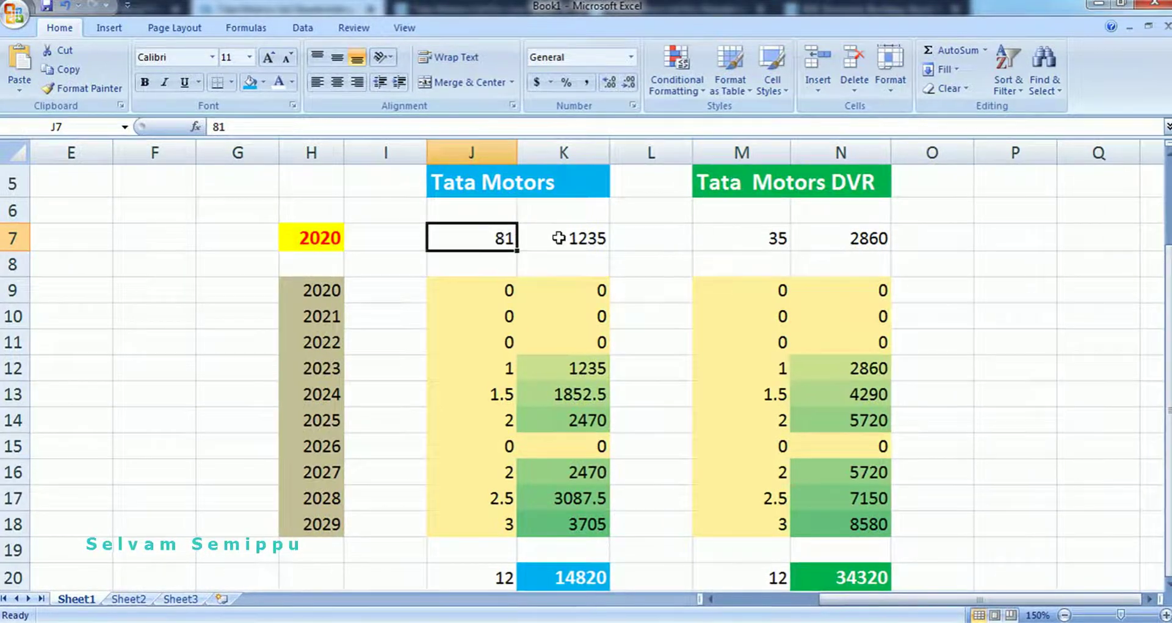
left_click(707, 234)
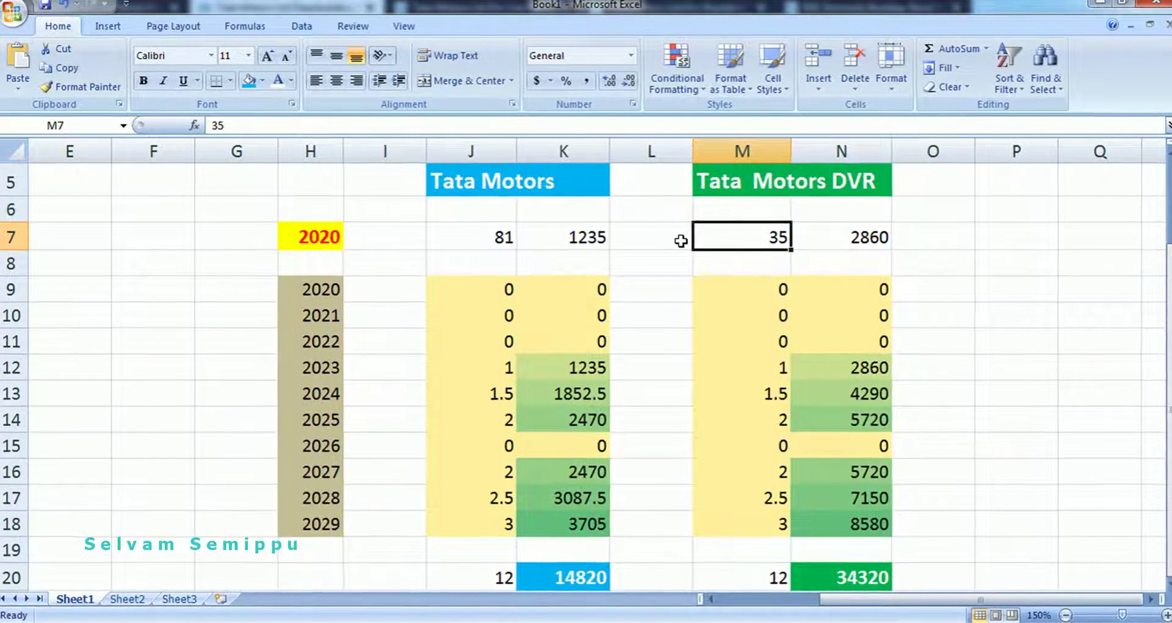
left_click(499, 238)
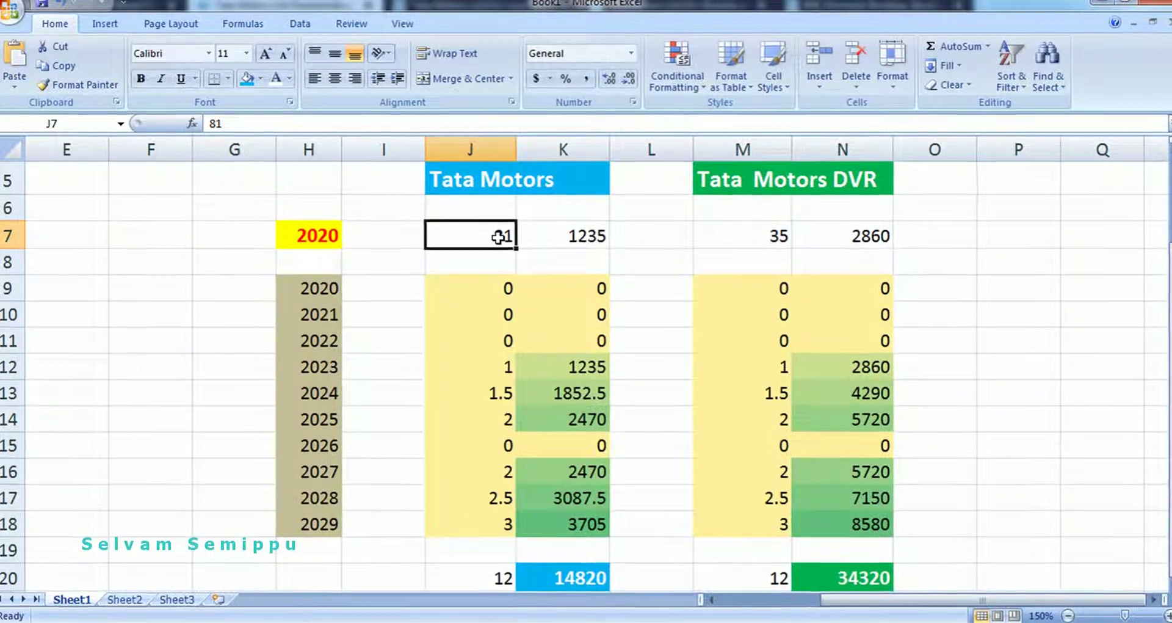
Compare the 2020 share quantities in K7 for Tata Motors and N7 for Tata Motors DVR
left_click(537, 238)
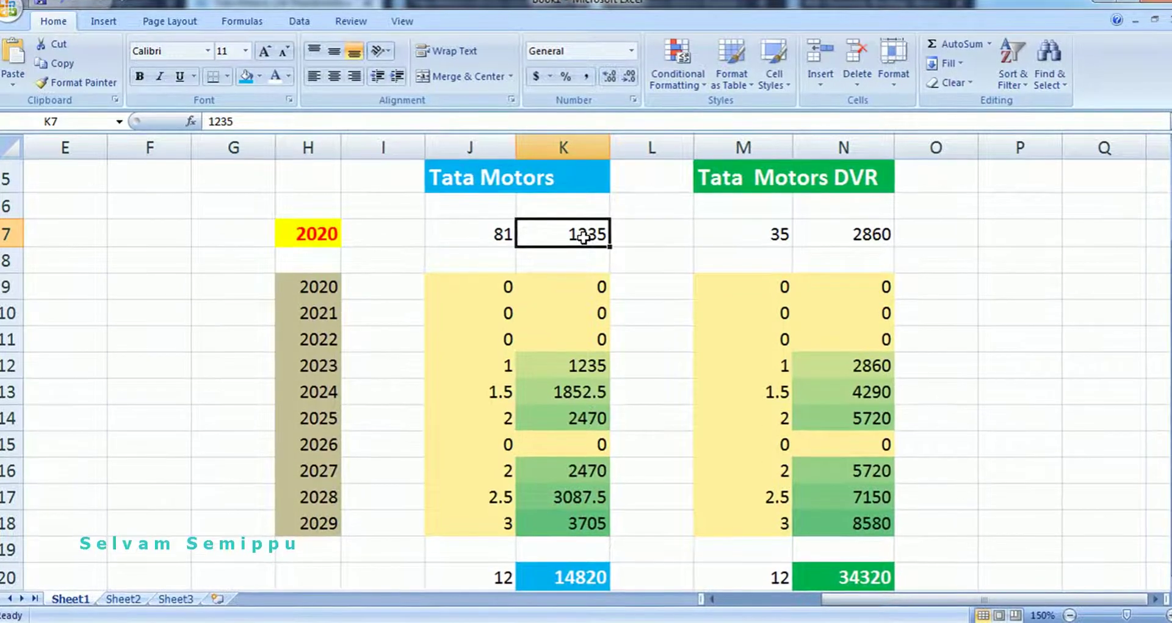
left_click(727, 230)
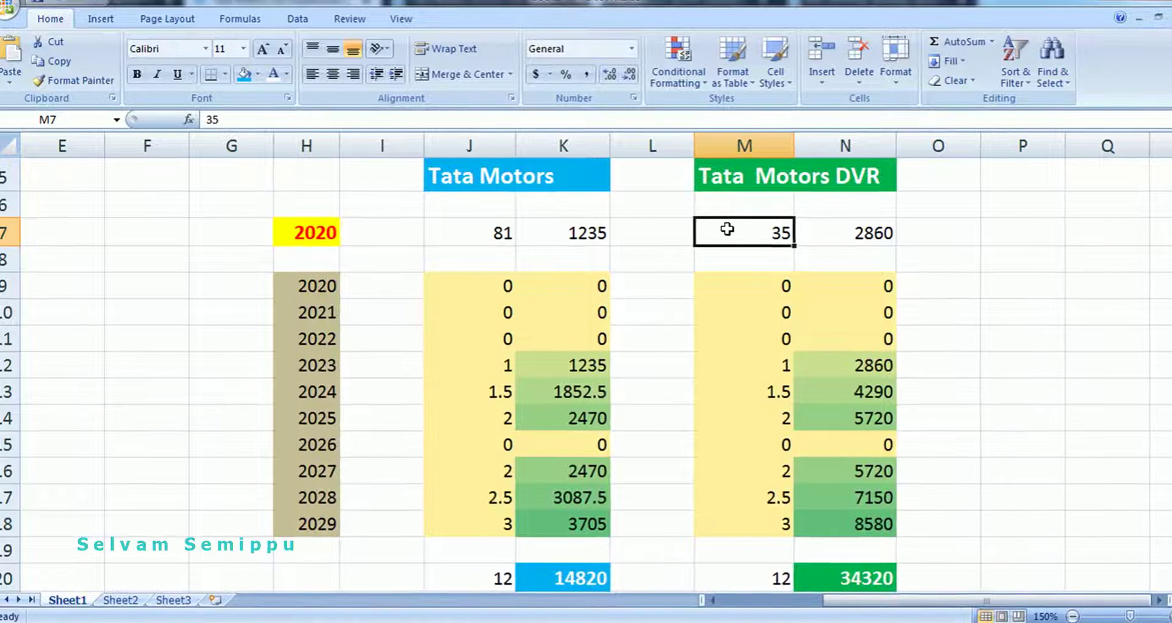
left_click(836, 237)
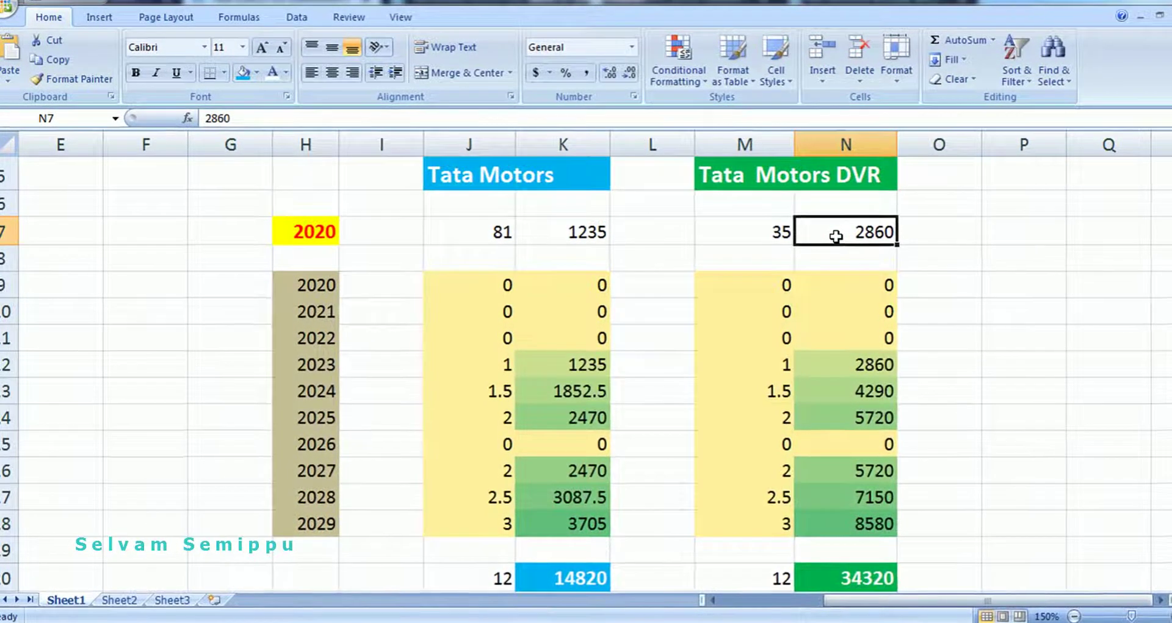
left_click(581, 238)
left_click(581, 239)
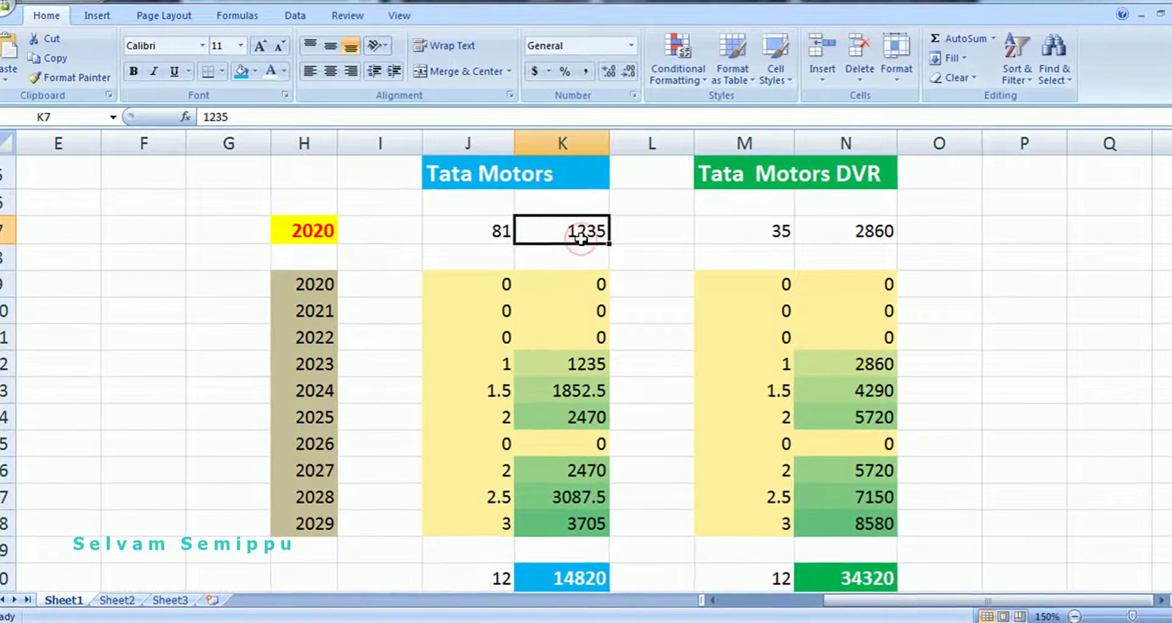
Check the DVR share quantity in N7 and compare the 2023 per-share dividends in J12 for Tata Motors and M12 for Tata Motors DVR
left_click(824, 236)
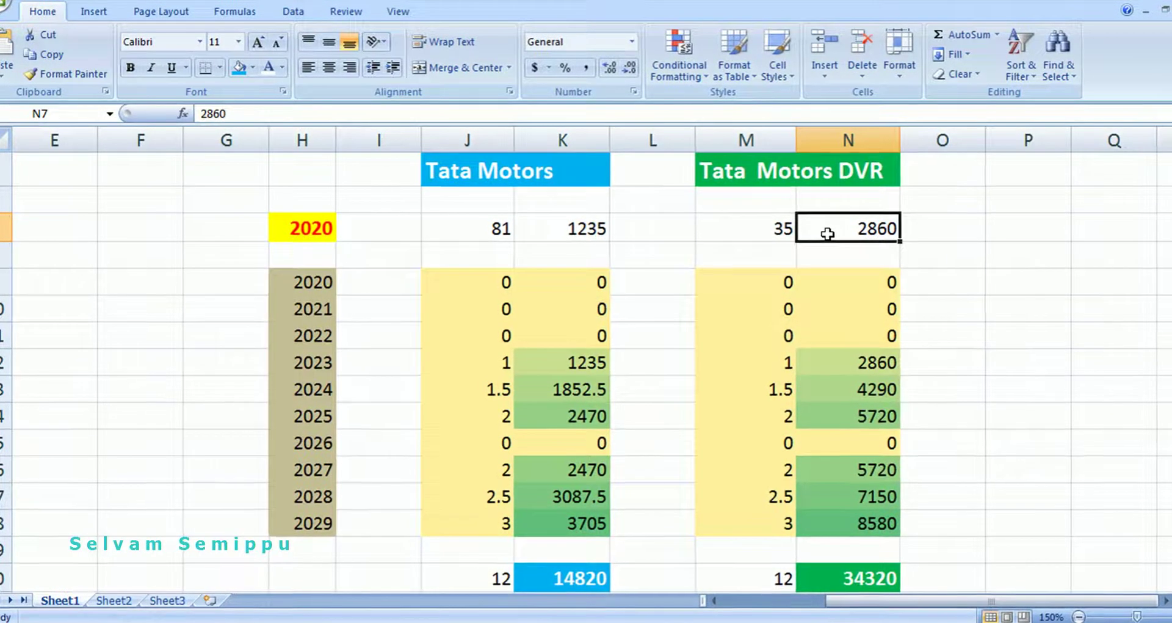
left_click(538, 352)
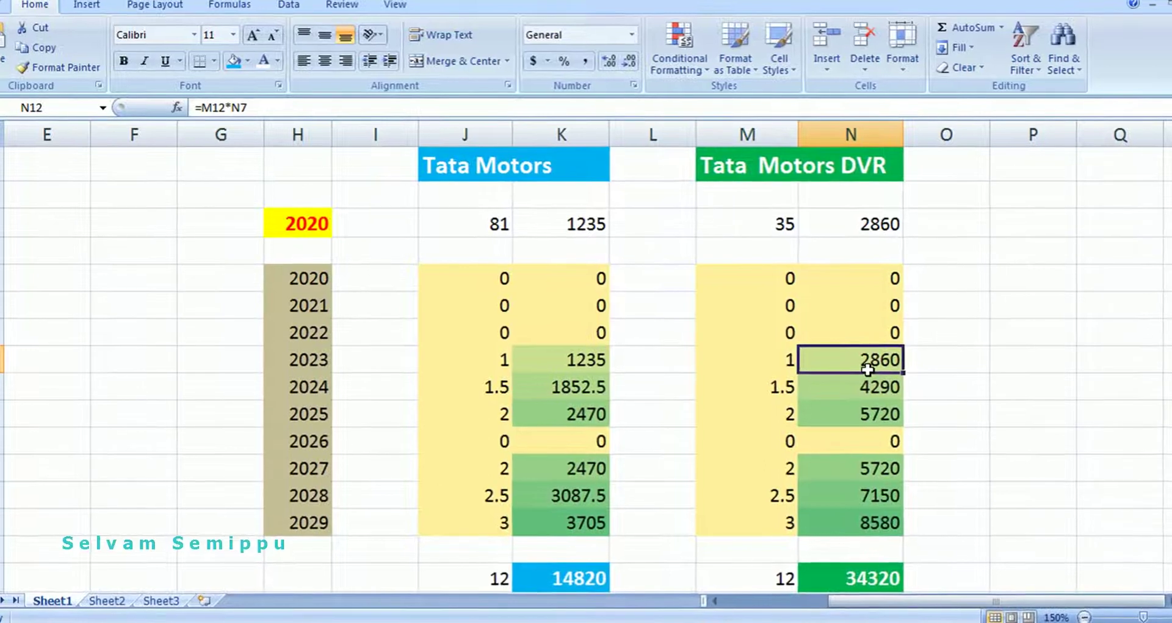
left_click(492, 364)
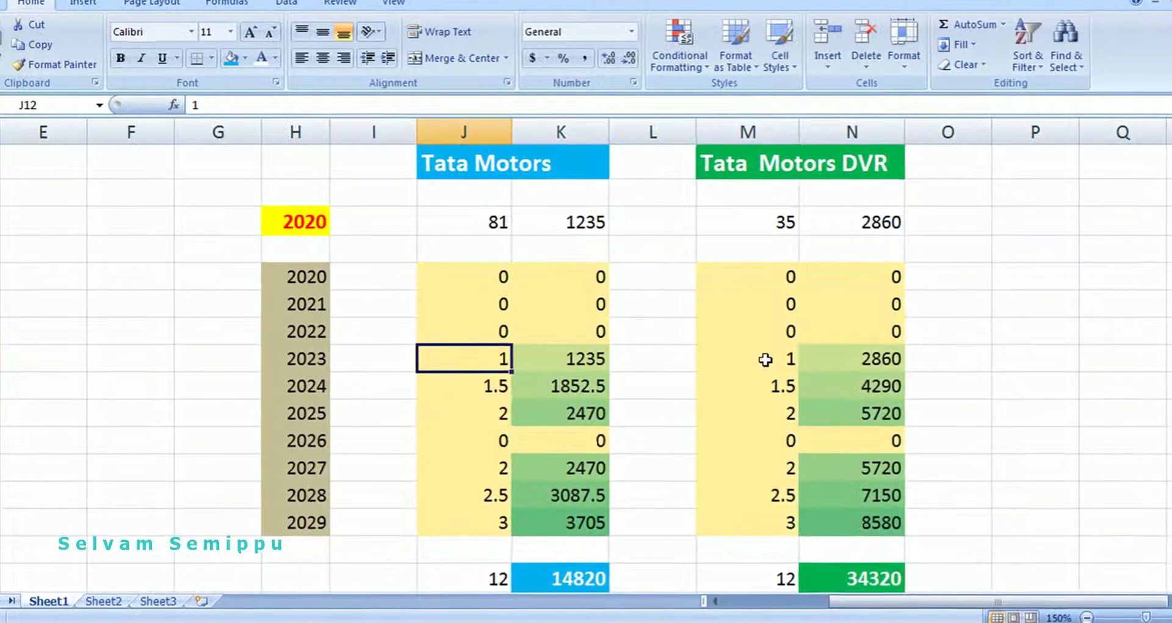
left_click(736, 359)
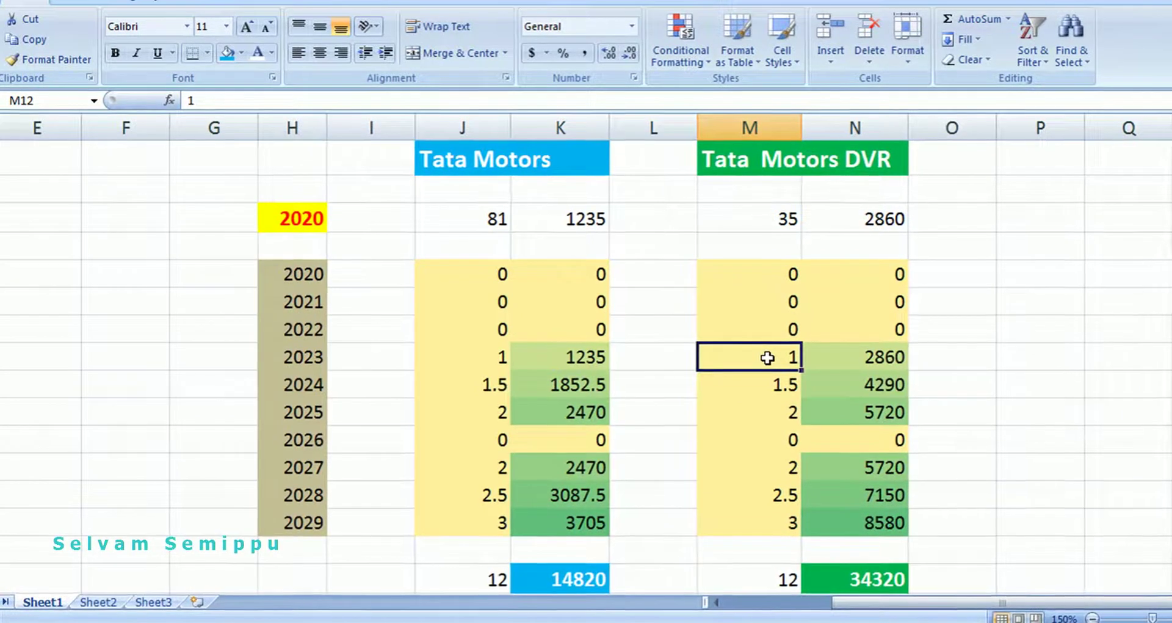
left_click(487, 366)
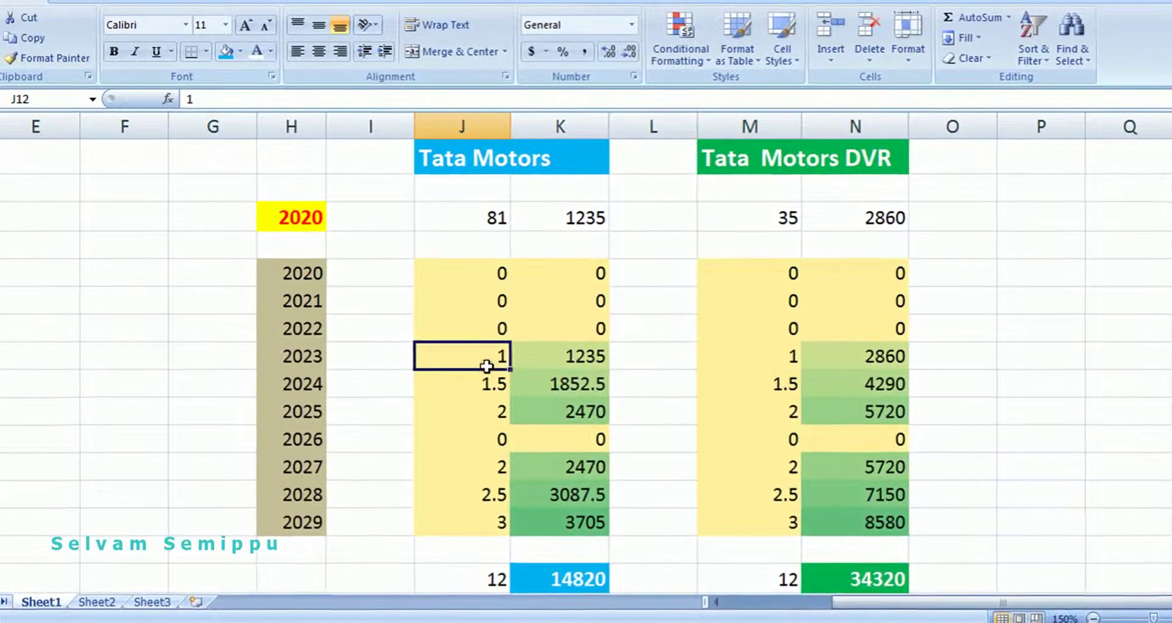
Review the Tata Motors per-share dividends for 2020 to 2022 in J9:J11
left_click(480, 282)
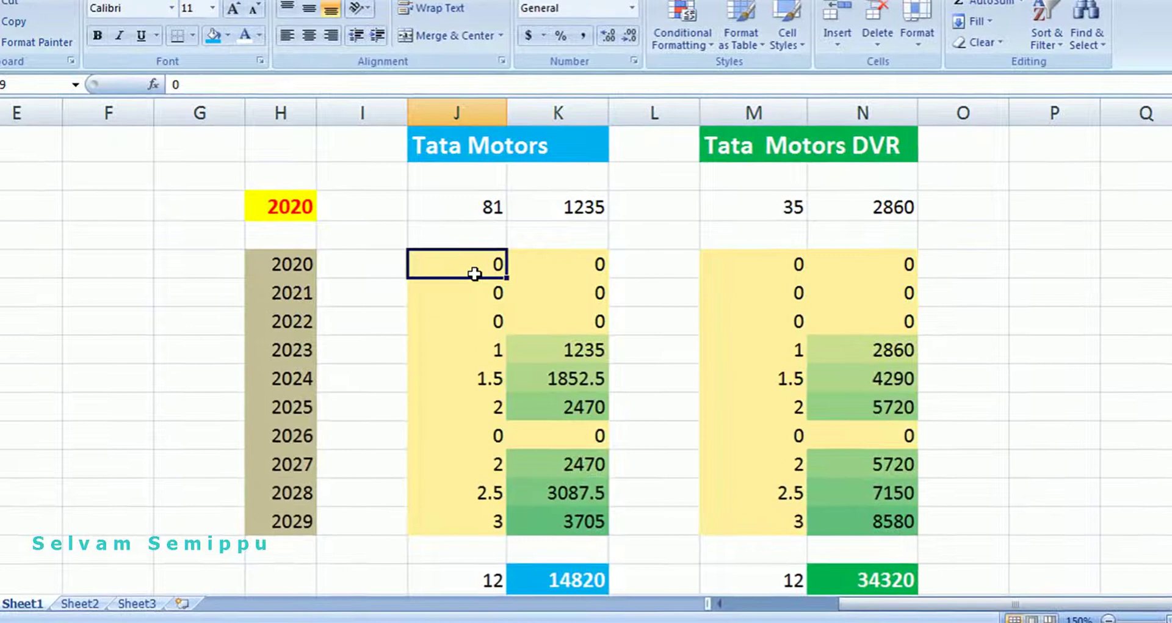
key("Left")
left_click(475, 264)
key("Down")
key("Down")
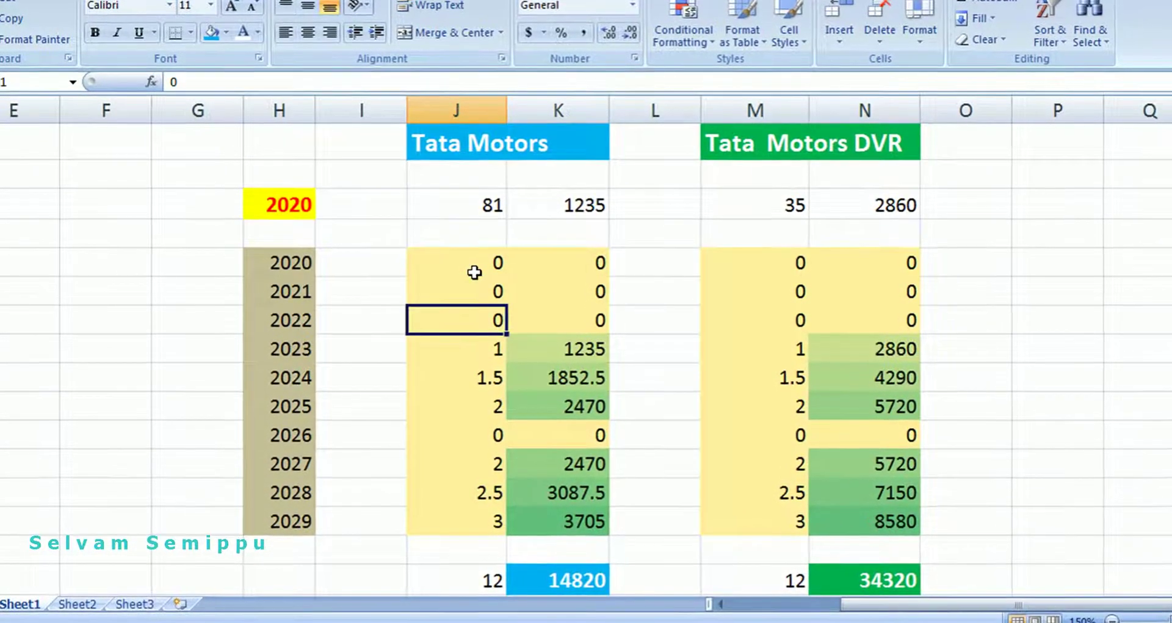
key("Up")
key("Up")
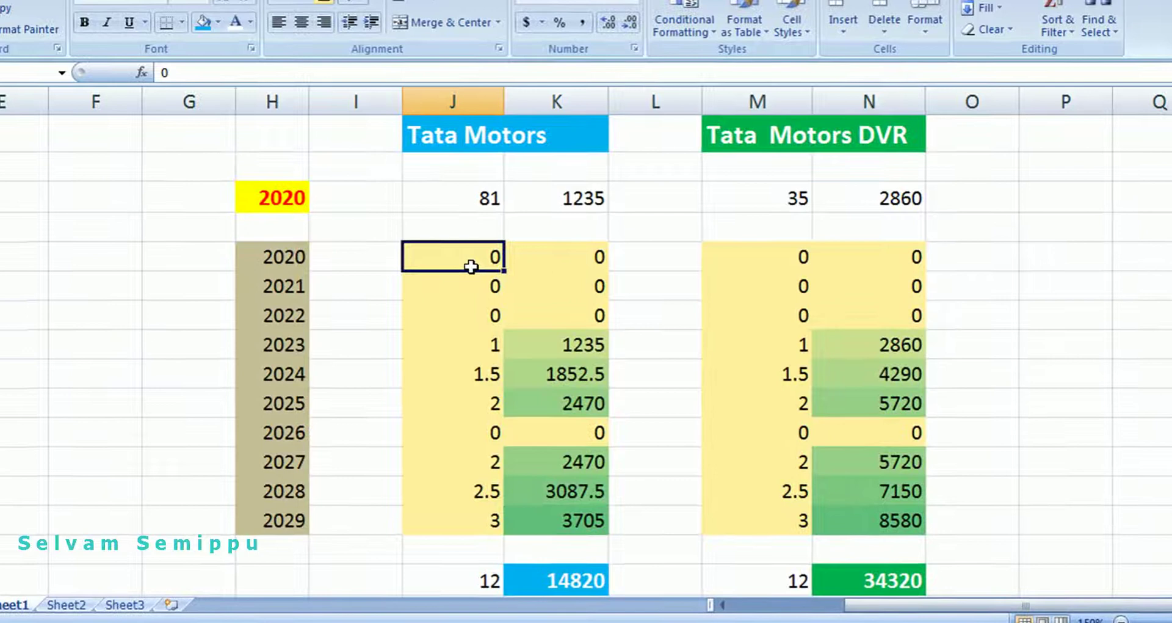
Compare the 2023 dividend per share and resulting payout for Tata Motors in J12:K12 with those for Tata Motors DVR in M12:N12
key("Down")
key("Down")
key("Down")
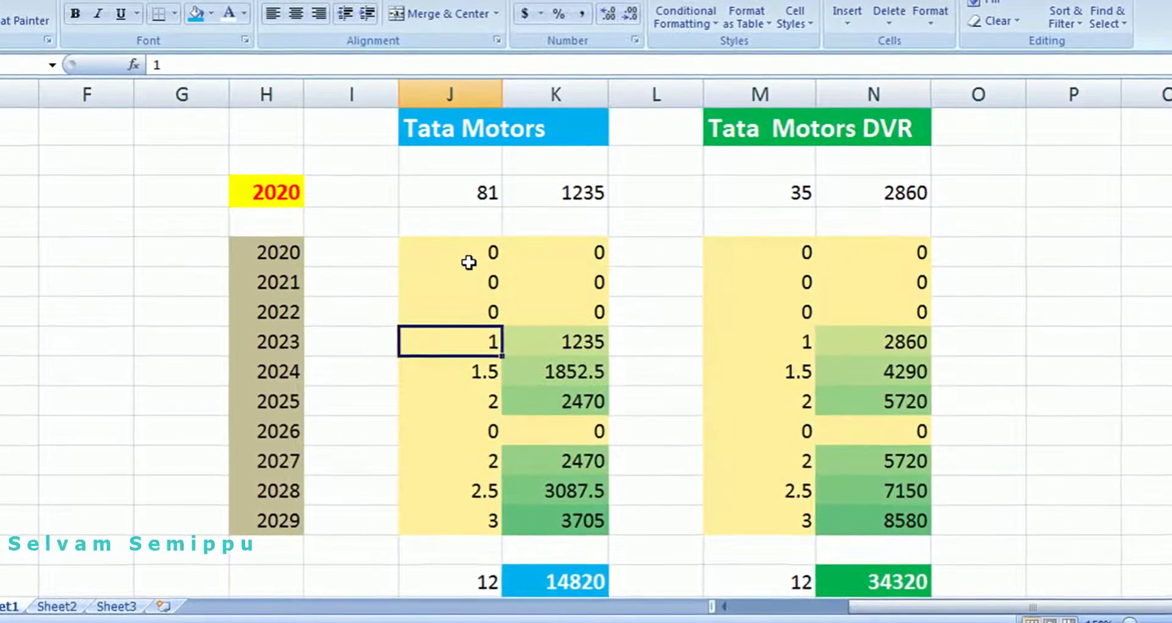
key("Right")
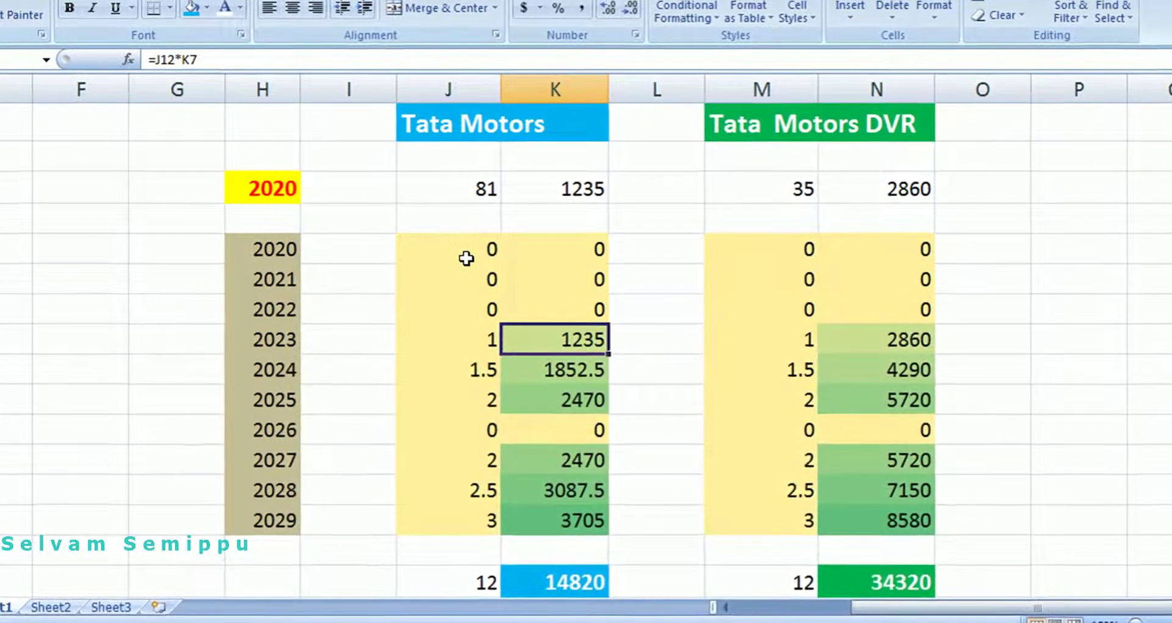
left_click(757, 331)
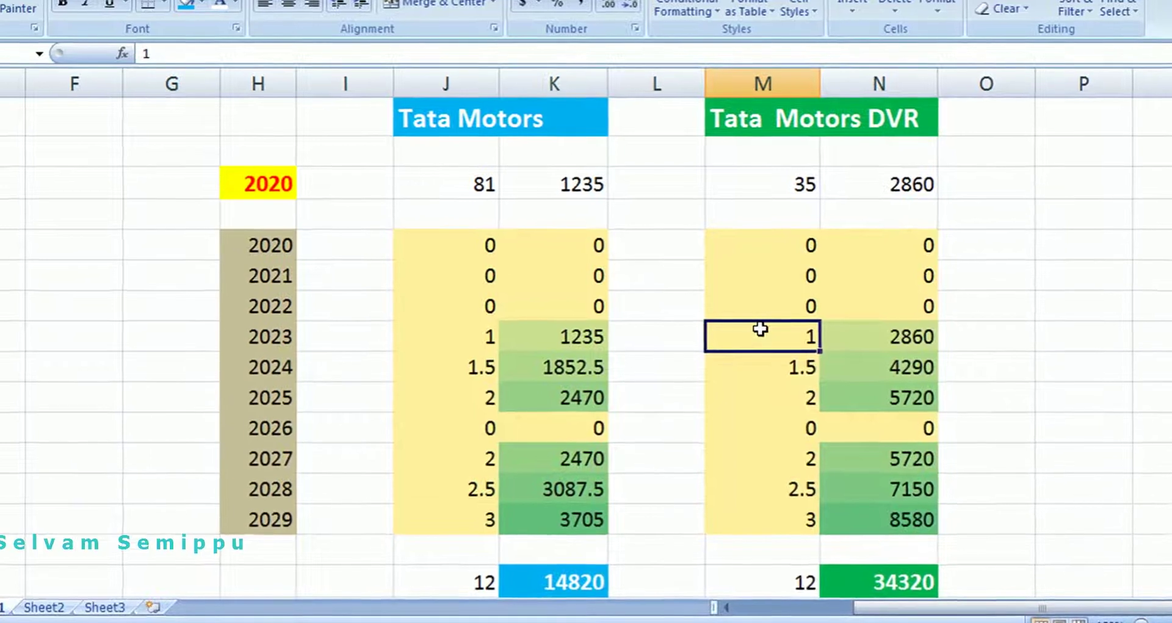
key("Right")
key("Left")
key("Right")
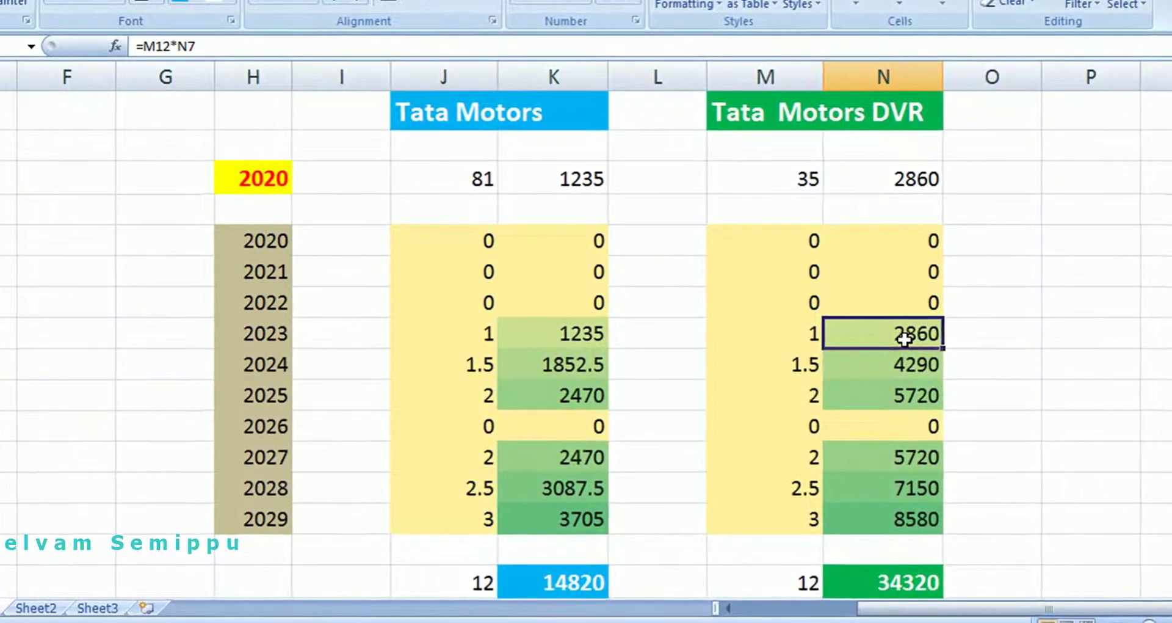
Review the projected Tata Motors per-share dividends from 2024 to 2029 in J13:J18
left_click(446, 367)
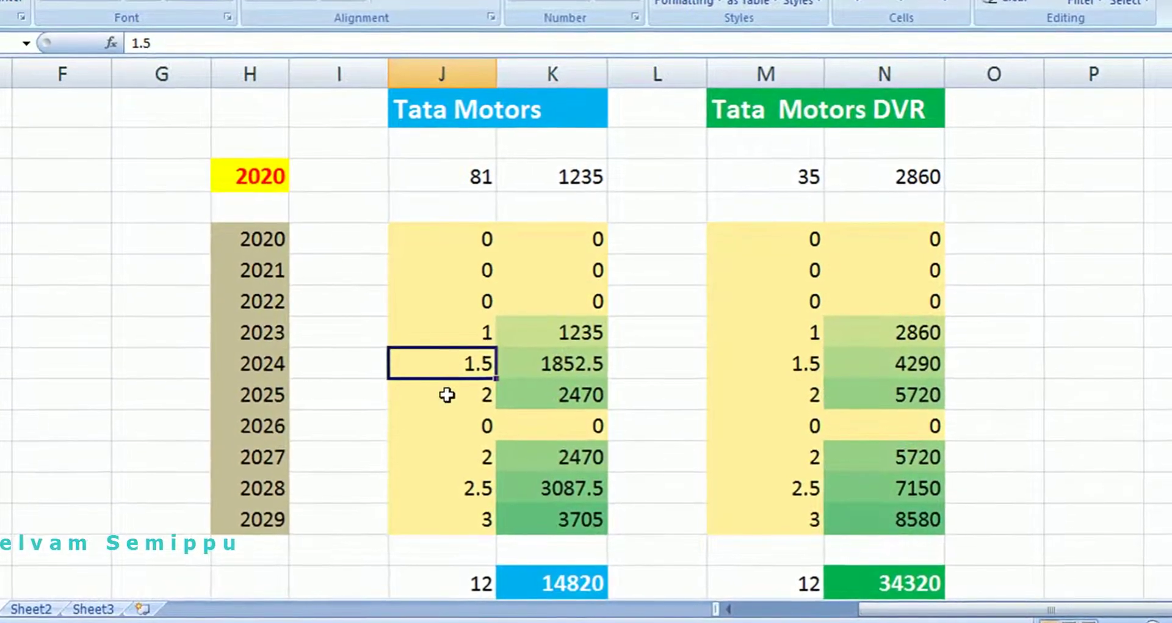
left_click(460, 423)
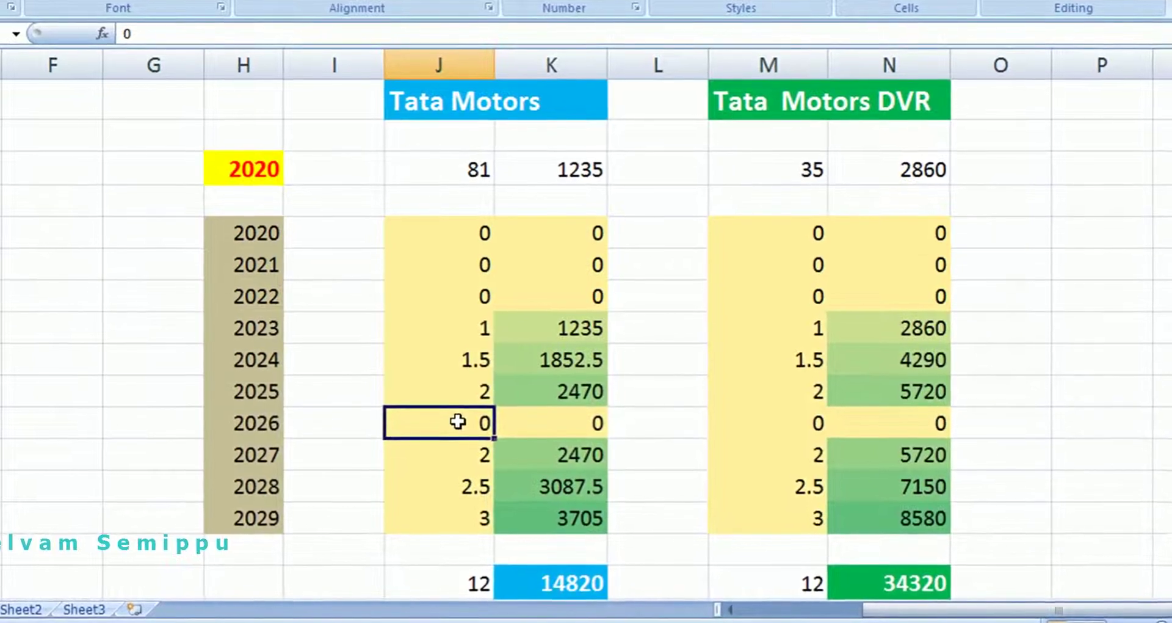
left_click(483, 456)
left_click(481, 518)
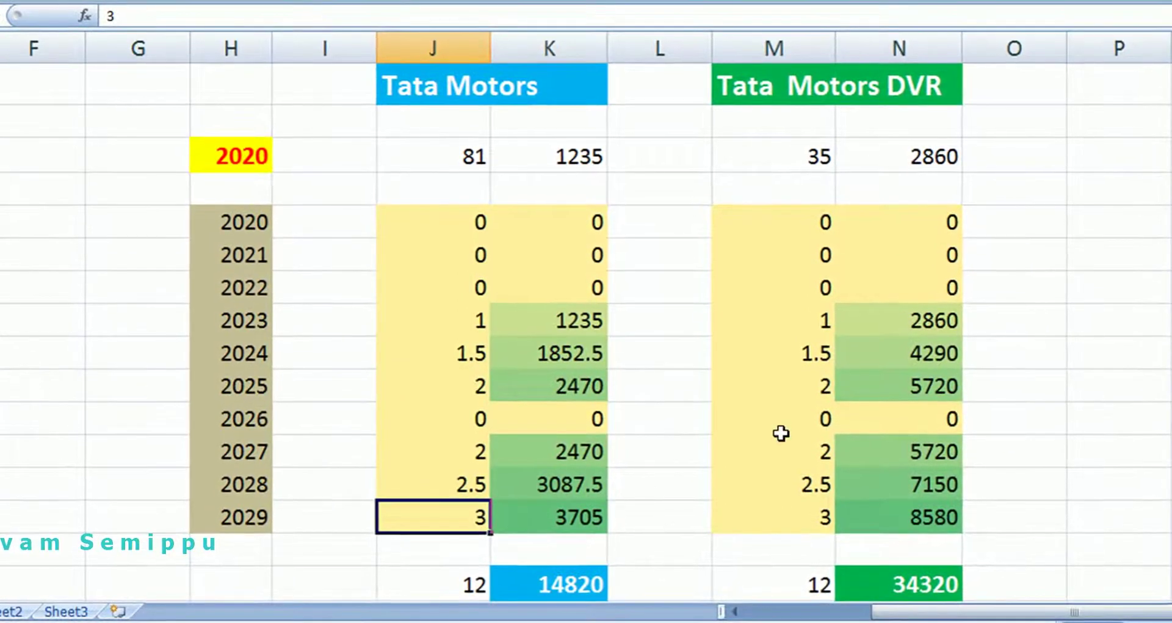
Go through the projected Tata Motors DVR dividend payouts year by year from 2024 to 2029 in N13:N18
left_click(893, 359)
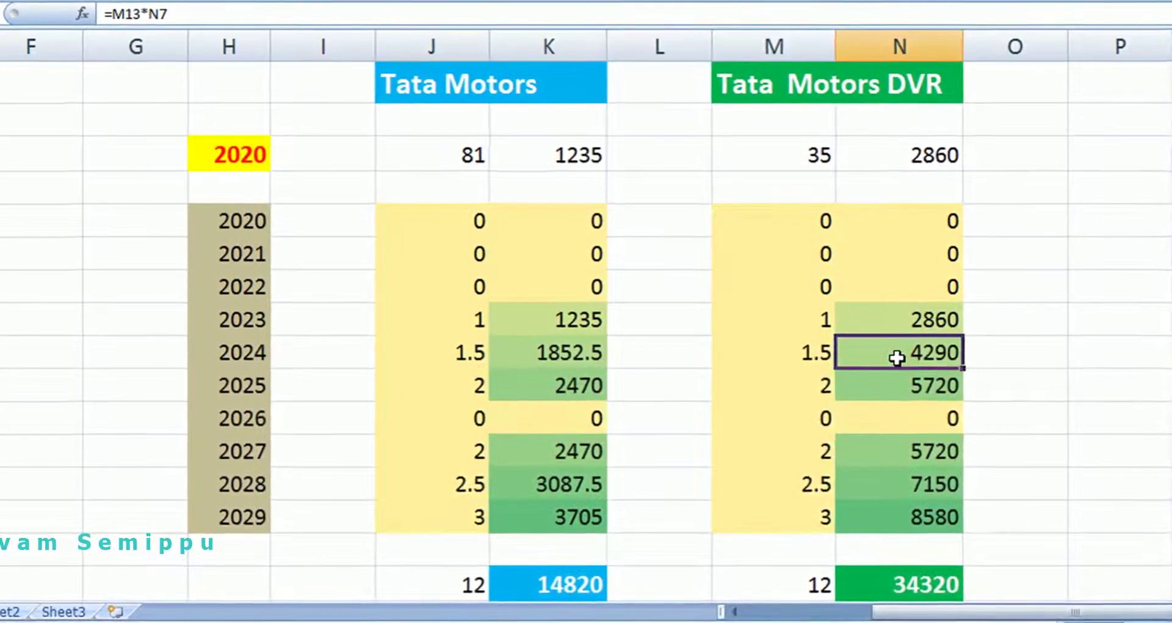
key("Left")
key("Right")
key("Down")
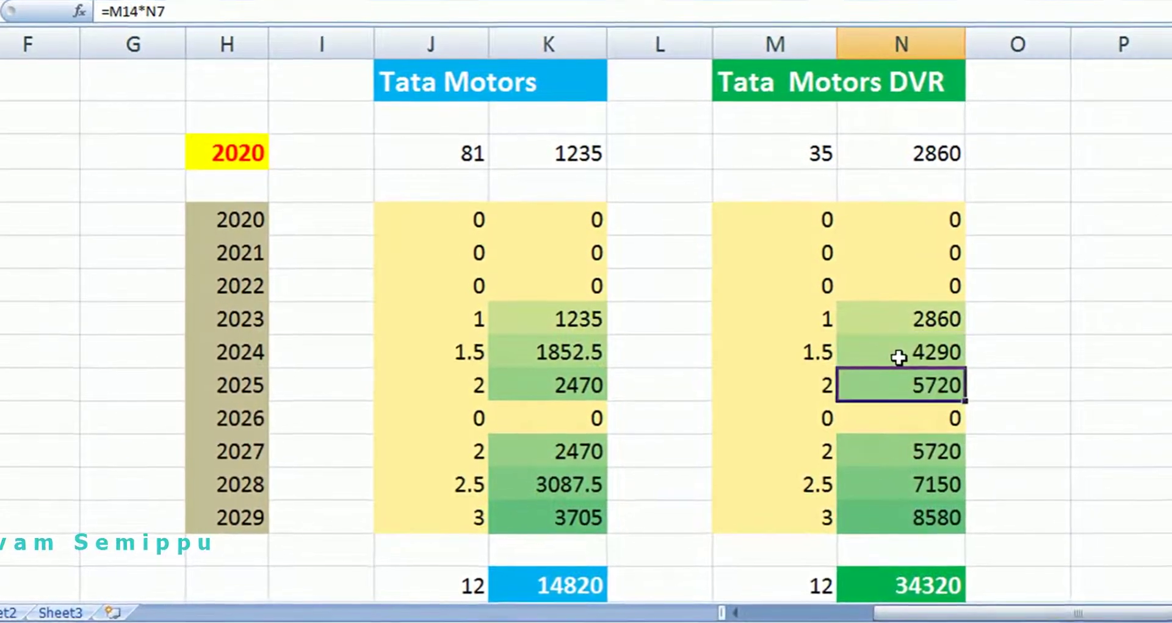
key("Down")
key("Down")
key("Down")
key("Down")
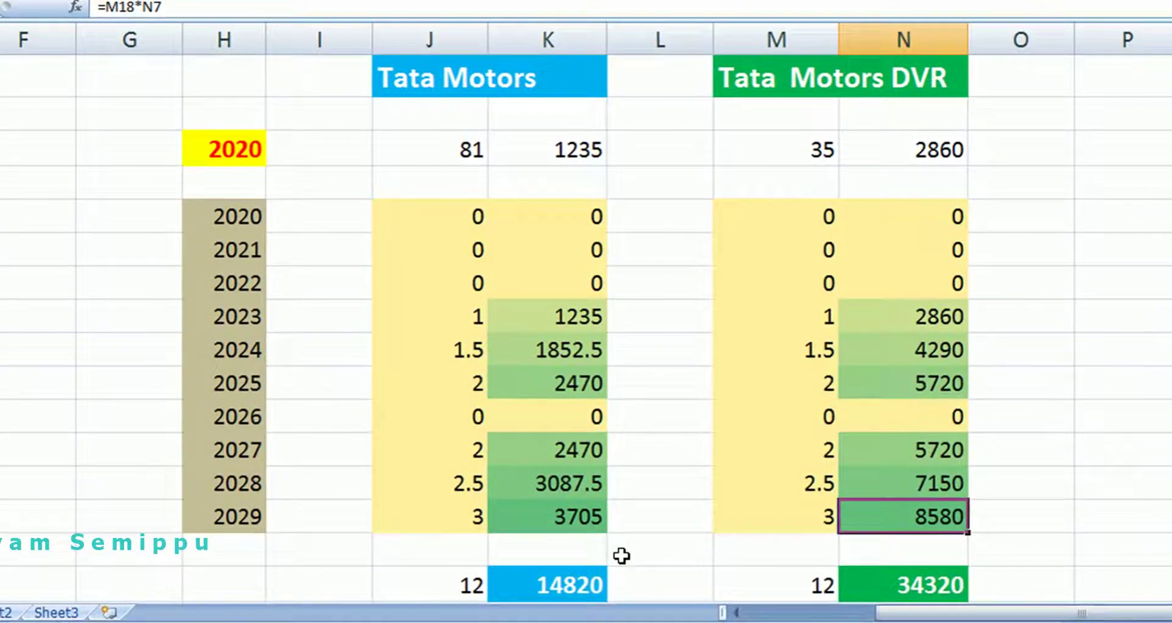
Compare the total dividends in K20 and N20, and check the DVR total against its share quantity in N7 and 2029 payout in N18
left_click(544, 592)
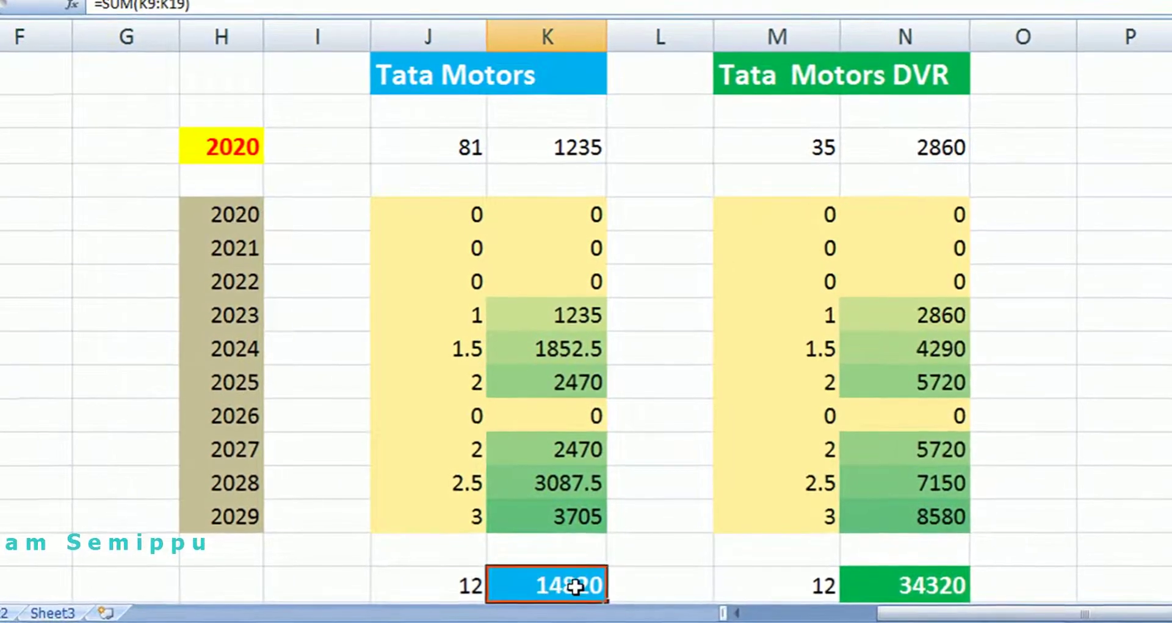
left_click(914, 583)
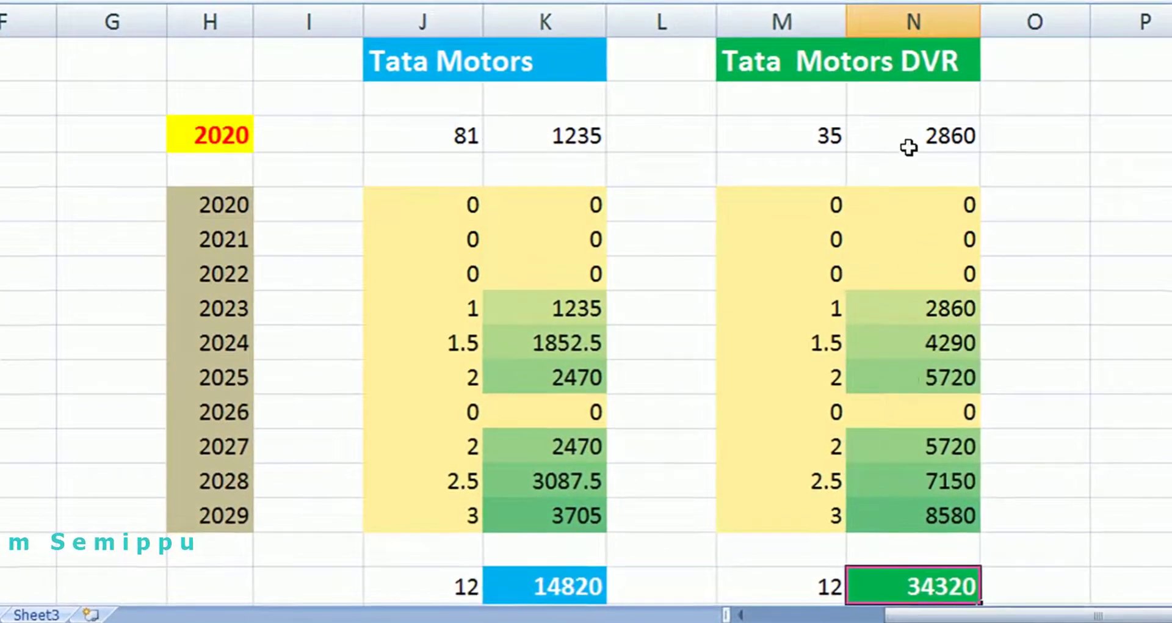
left_click(949, 134)
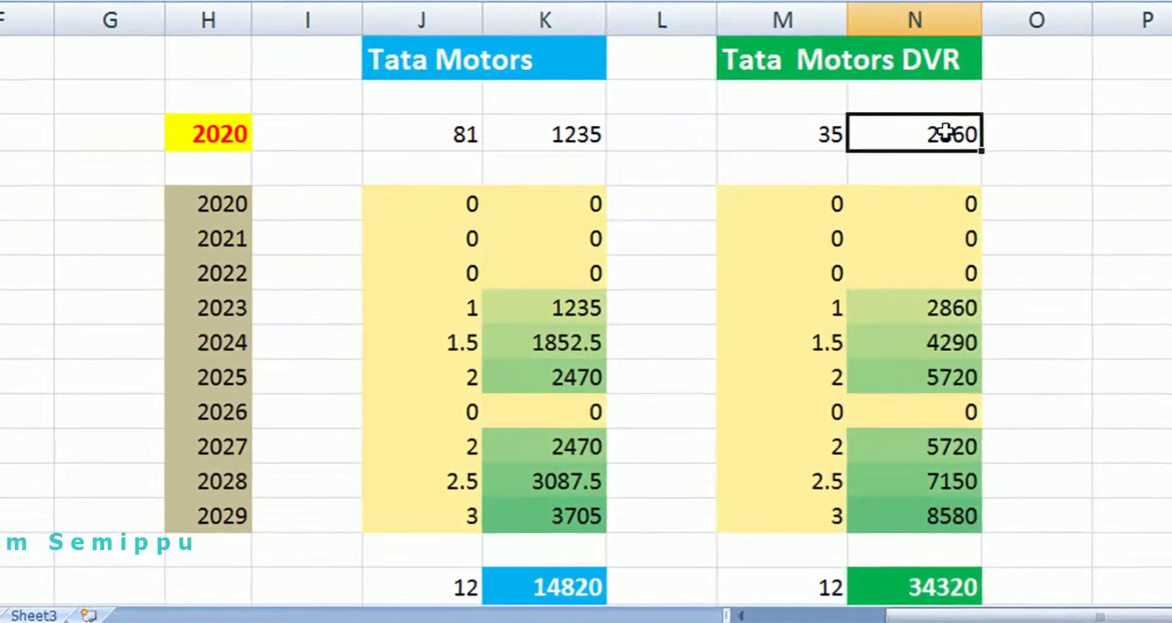
left_click(929, 518)
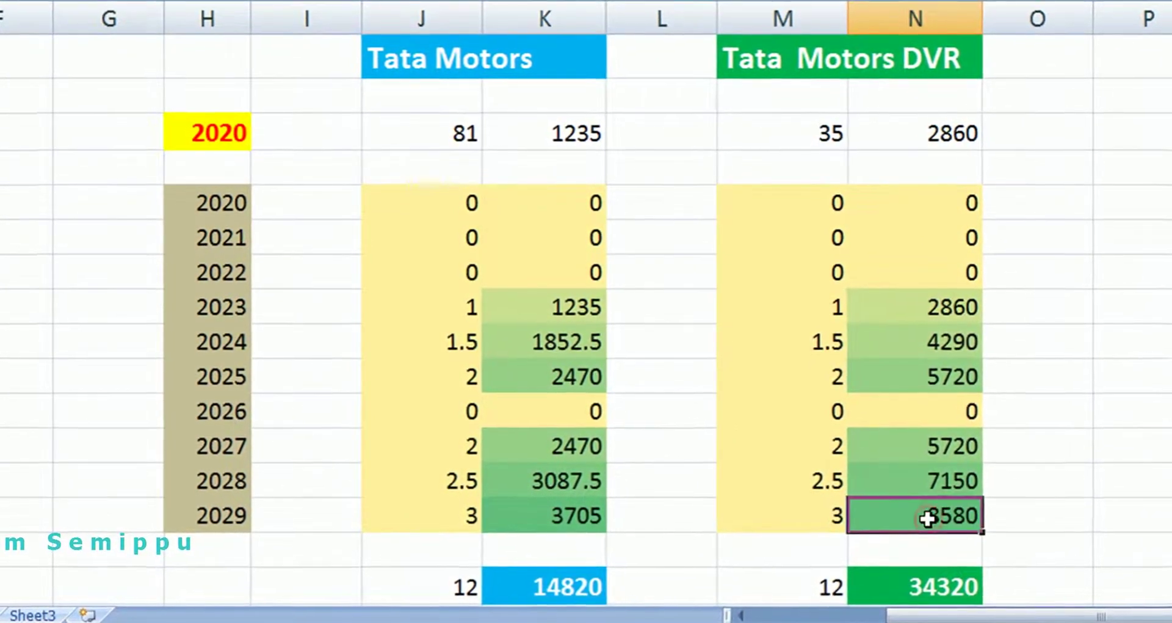
key("Left")
left_click(929, 517)
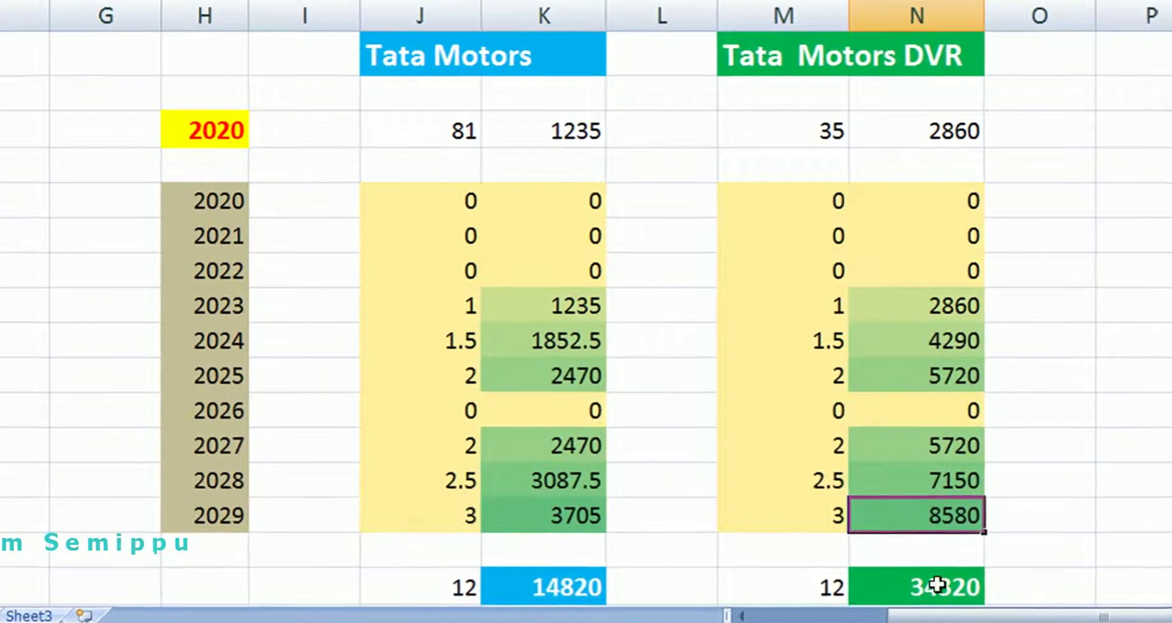
left_click(953, 586)
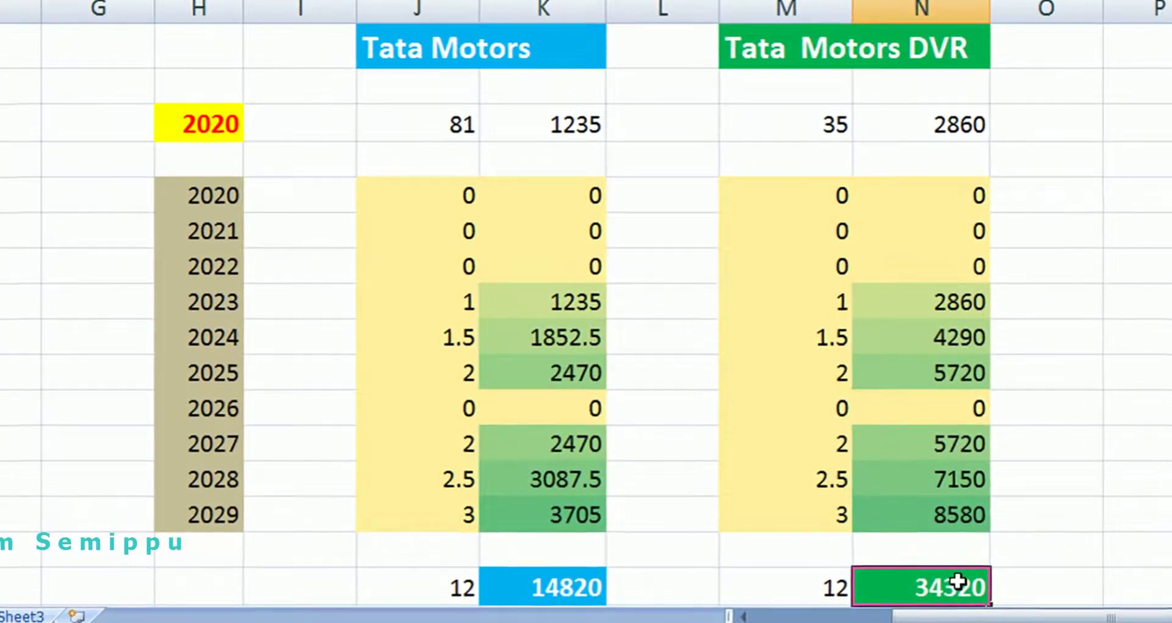
Relate the DVR dividend total in N20 to the share price in M7 and the 2023 and 2024 payouts in N12:N13
left_click(961, 331)
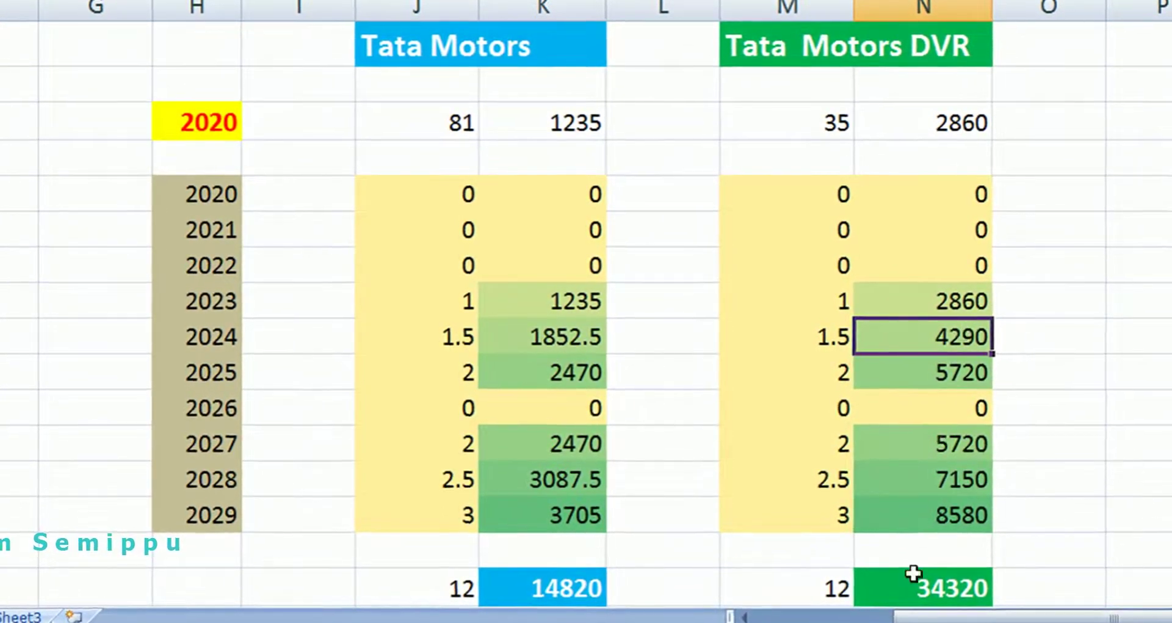
left_click(922, 595)
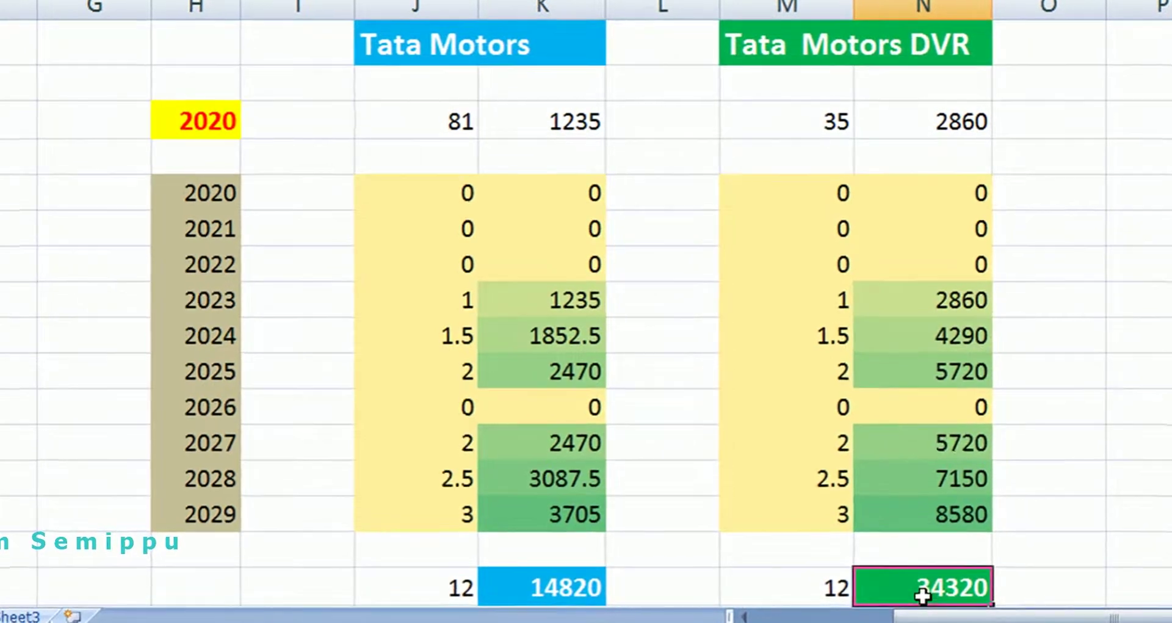
left_click(841, 121)
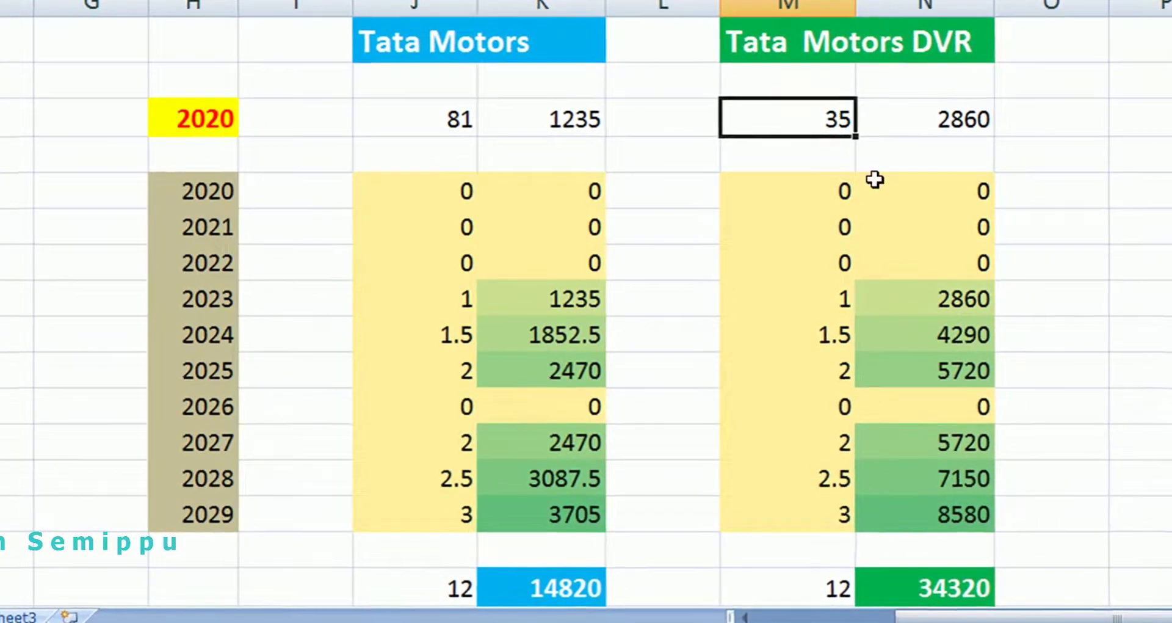
left_click(923, 295)
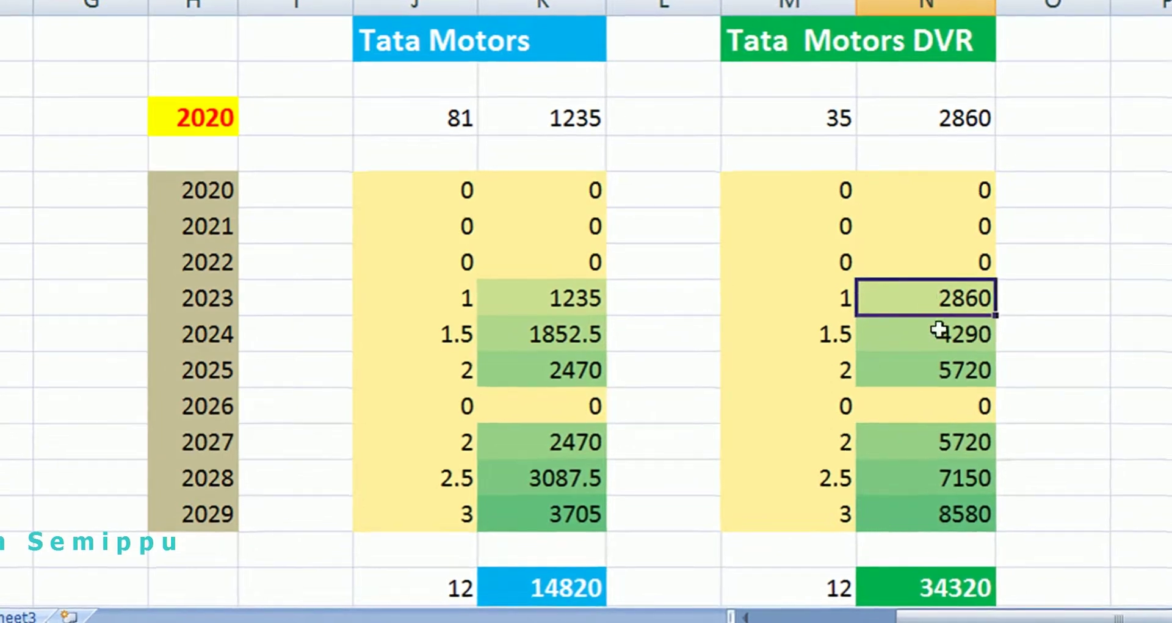
left_click(925, 586)
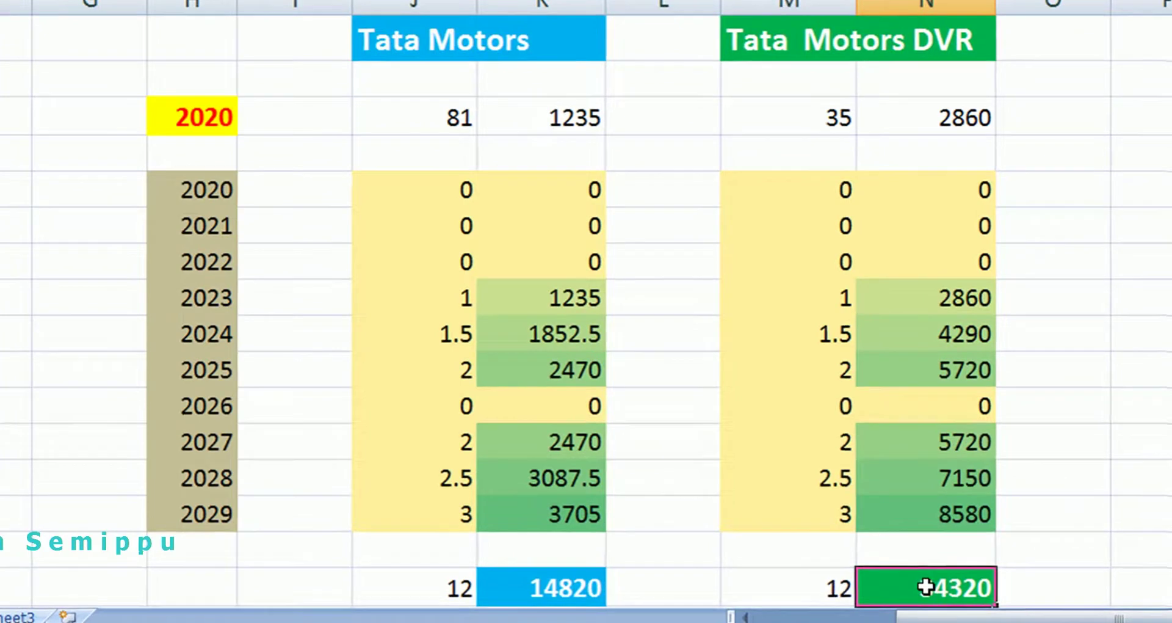